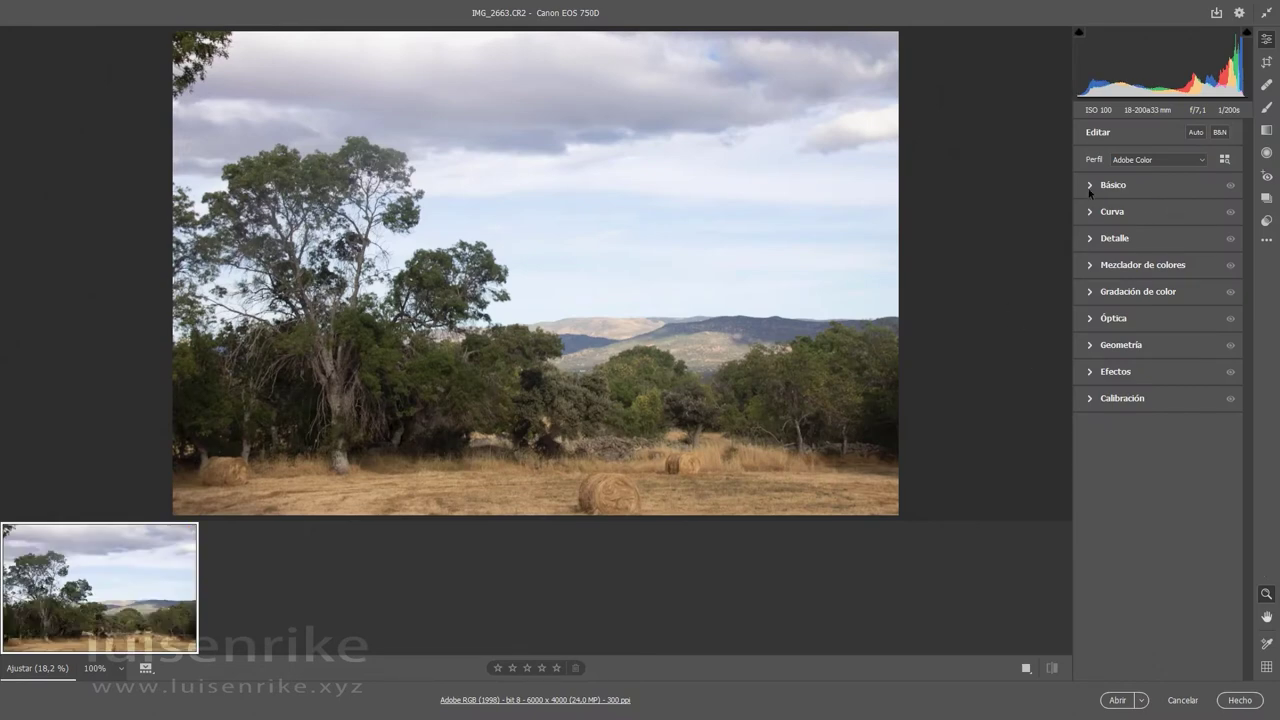
# Enable chromatic aberration removal and lens profile corrections for the photo
pyautogui.click(1095, 322)
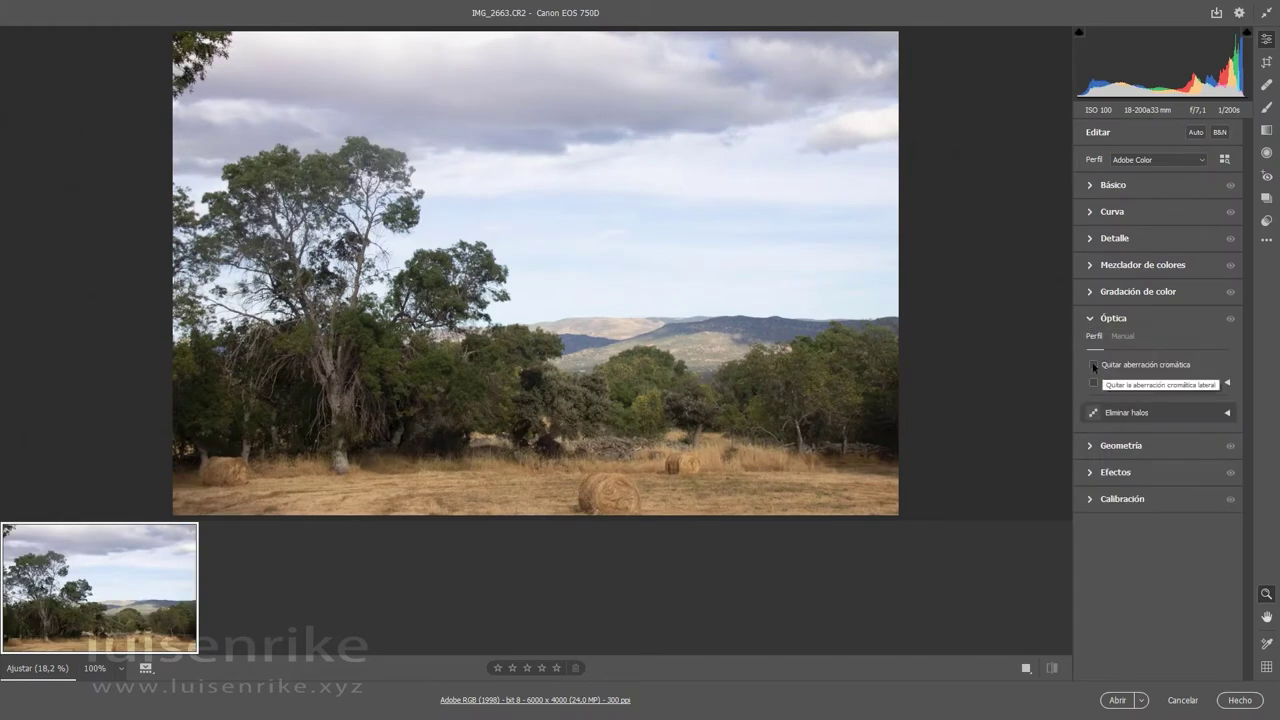
pyautogui.click(1093, 382)
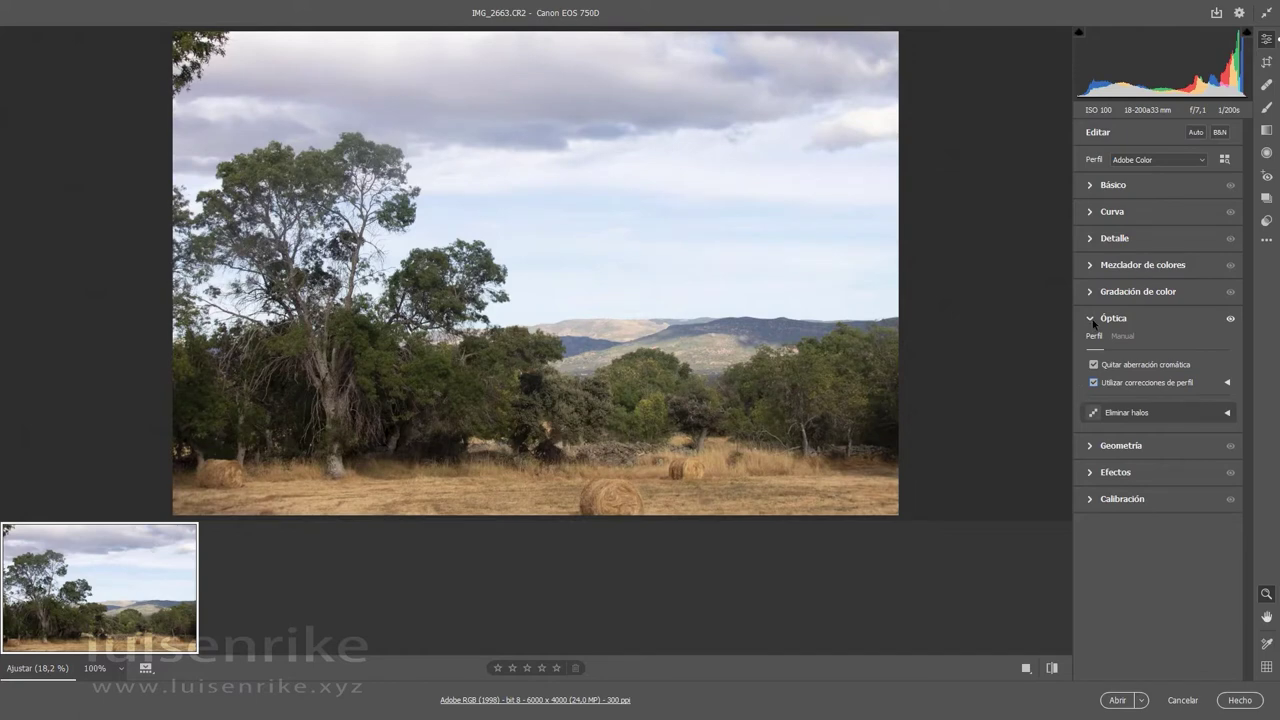
pyautogui.click(1093, 322)
# Set Exposición -0.25, Contraste +4, Iluminaciones +7, Sombras -2, Blancos +14, Negros +17, Textura +20, Claridad +12 and Borrar neblina +7, with shadow clipping shown
pyautogui.click(1089, 188)
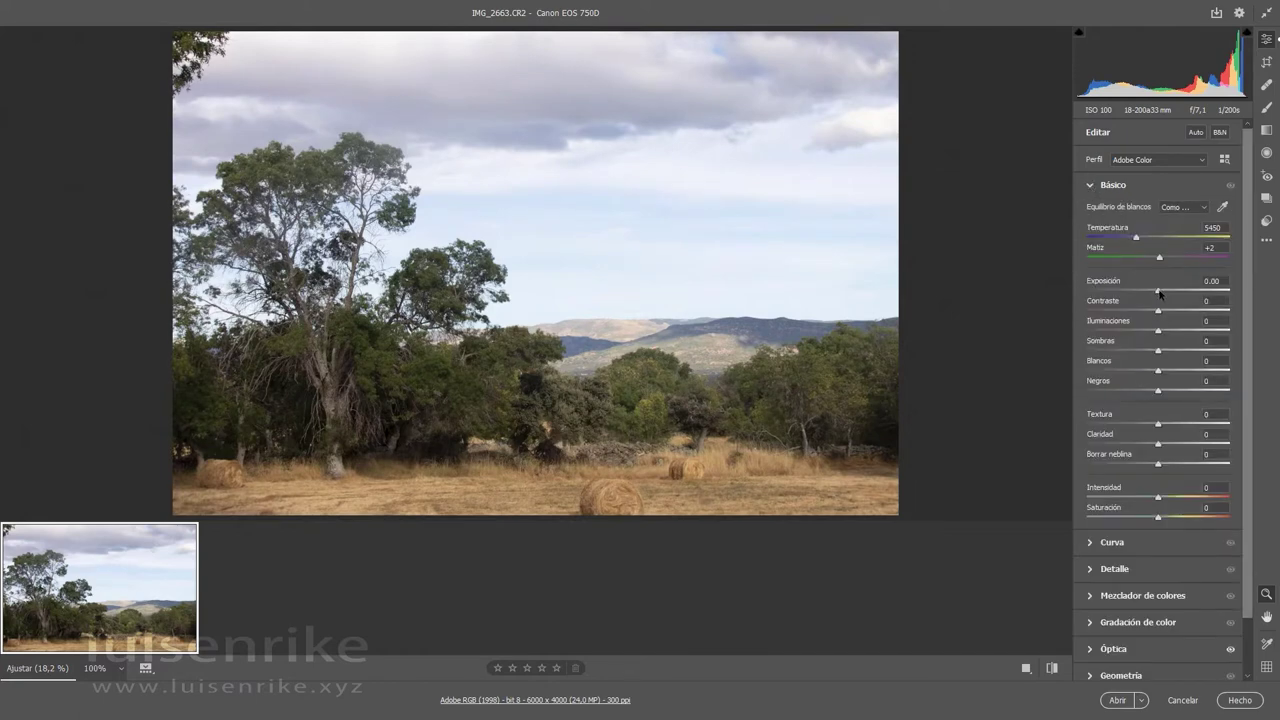
pyautogui.moveTo(1160, 290); pyautogui.dragTo(1158, 291)
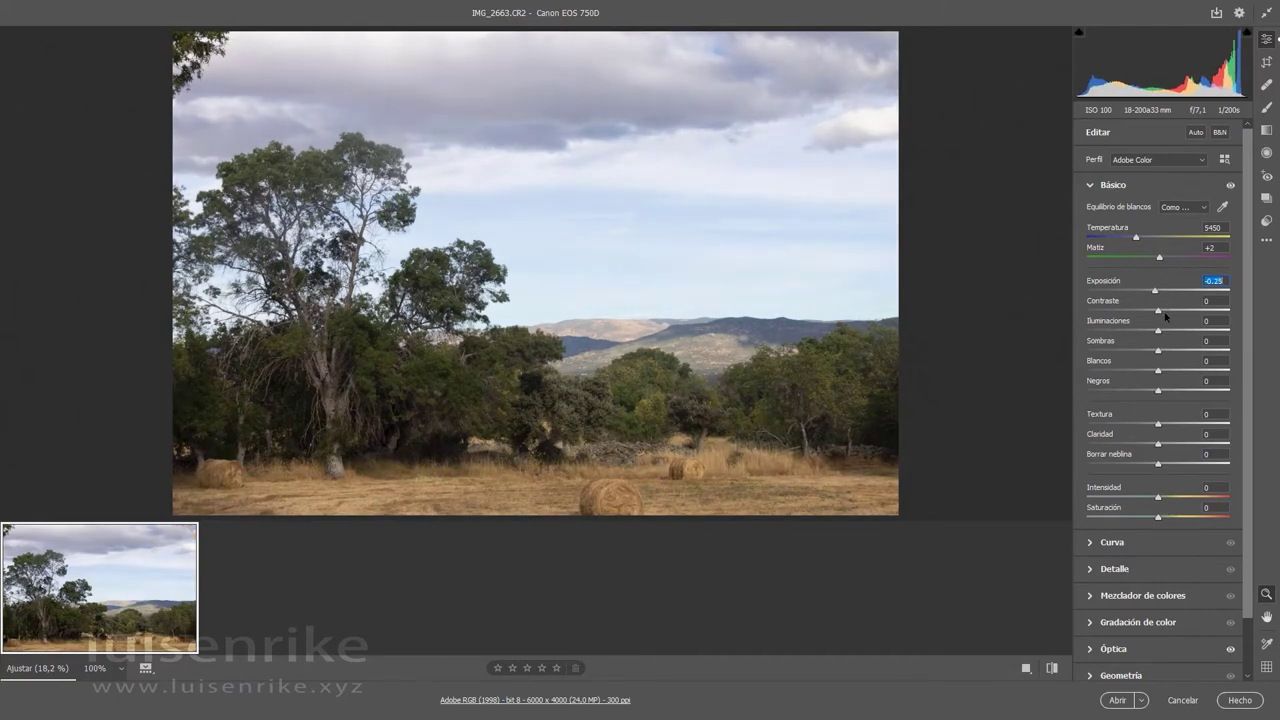
pyautogui.moveTo(1161, 393)
pyautogui.mouseDown()
pyautogui.moveTo(1150, 395)
pyautogui.moveTo(1168, 373)
pyautogui.mouseUp()
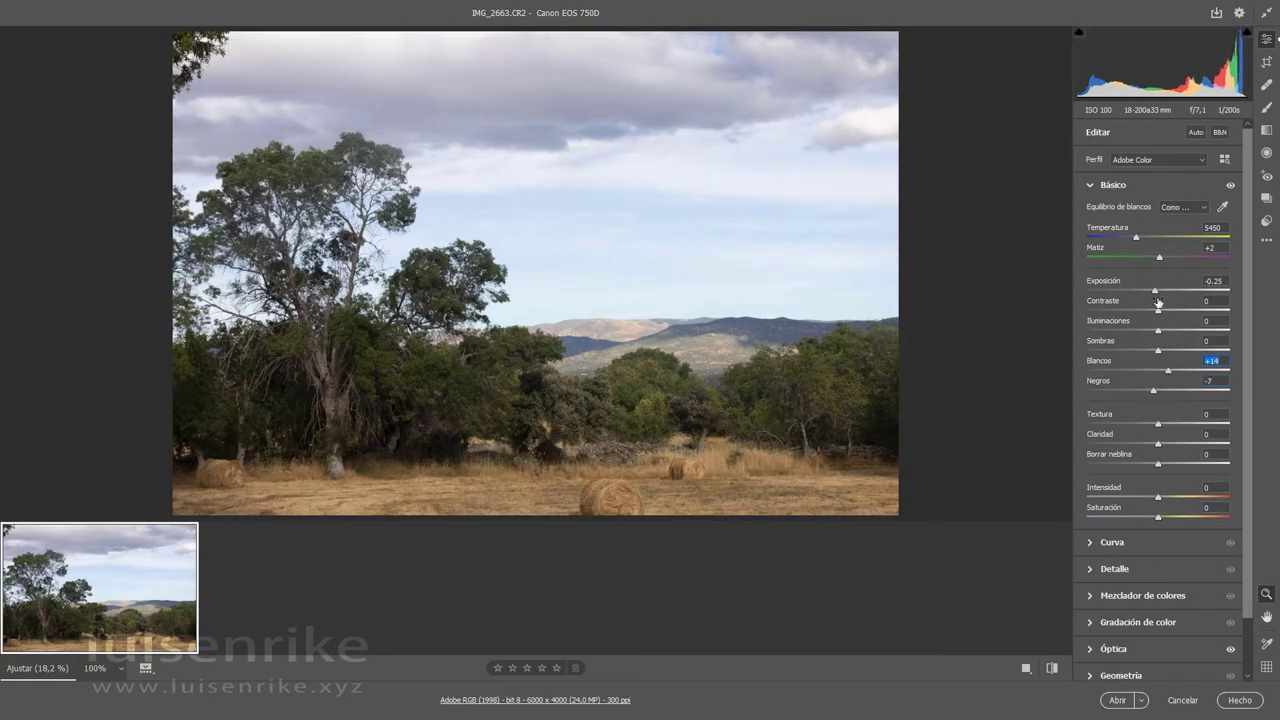
pyautogui.moveTo(1157, 312); pyautogui.dragTo(1153, 352)
pyautogui.click(1079, 32)
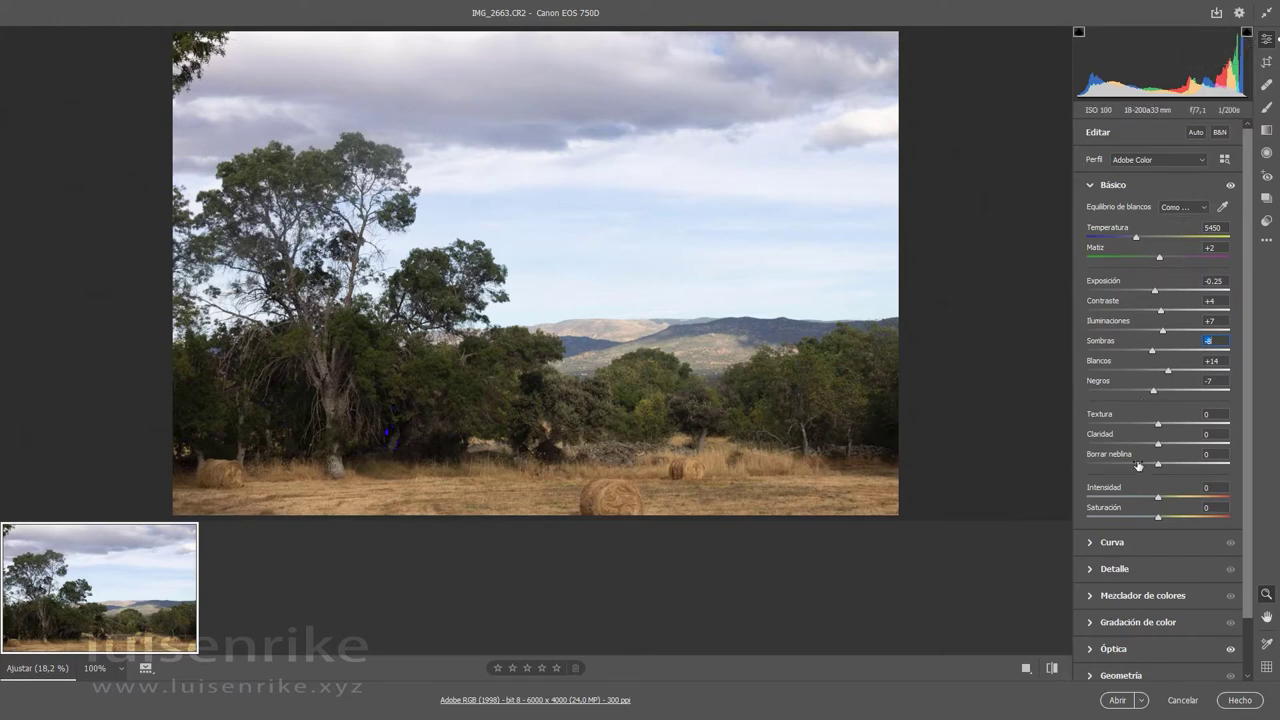
pyautogui.moveTo(1152, 351); pyautogui.dragTo(1162, 465)
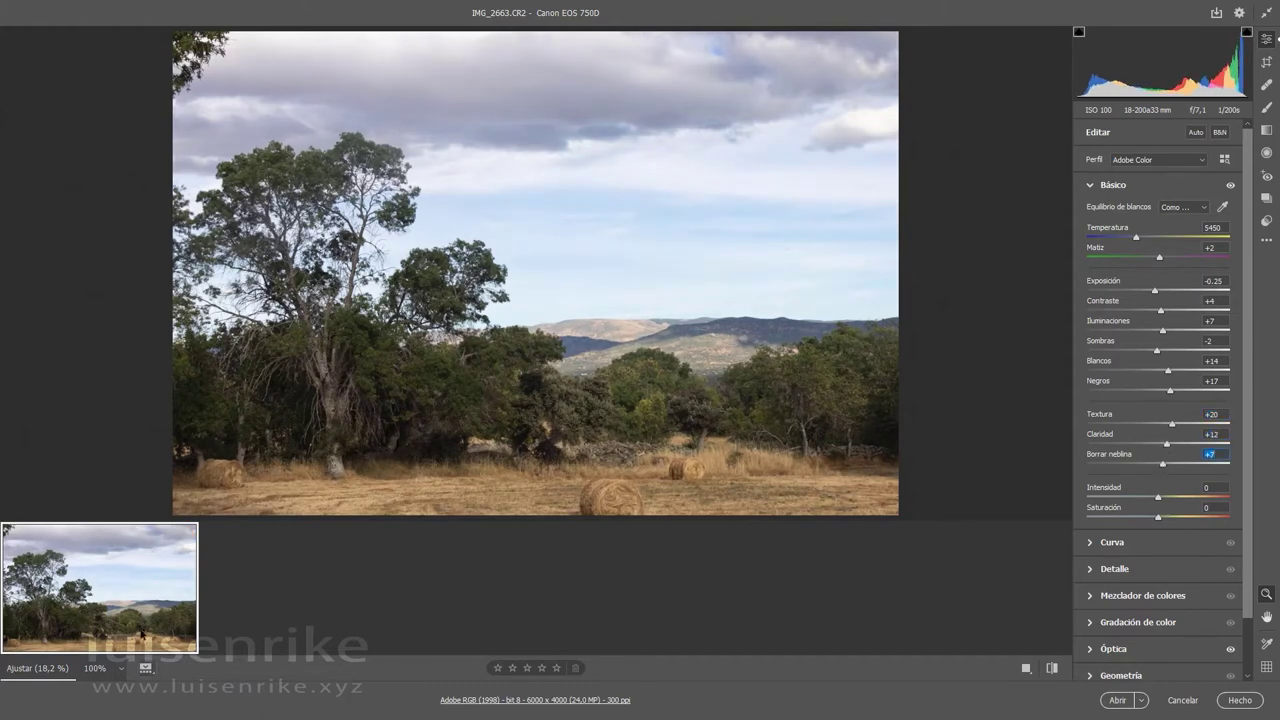
# Hide the filmstrip to enlarge the photo preview
pyautogui.moveTo(170, 540)
pyautogui.click(145, 668)
pyautogui.click(145, 668)
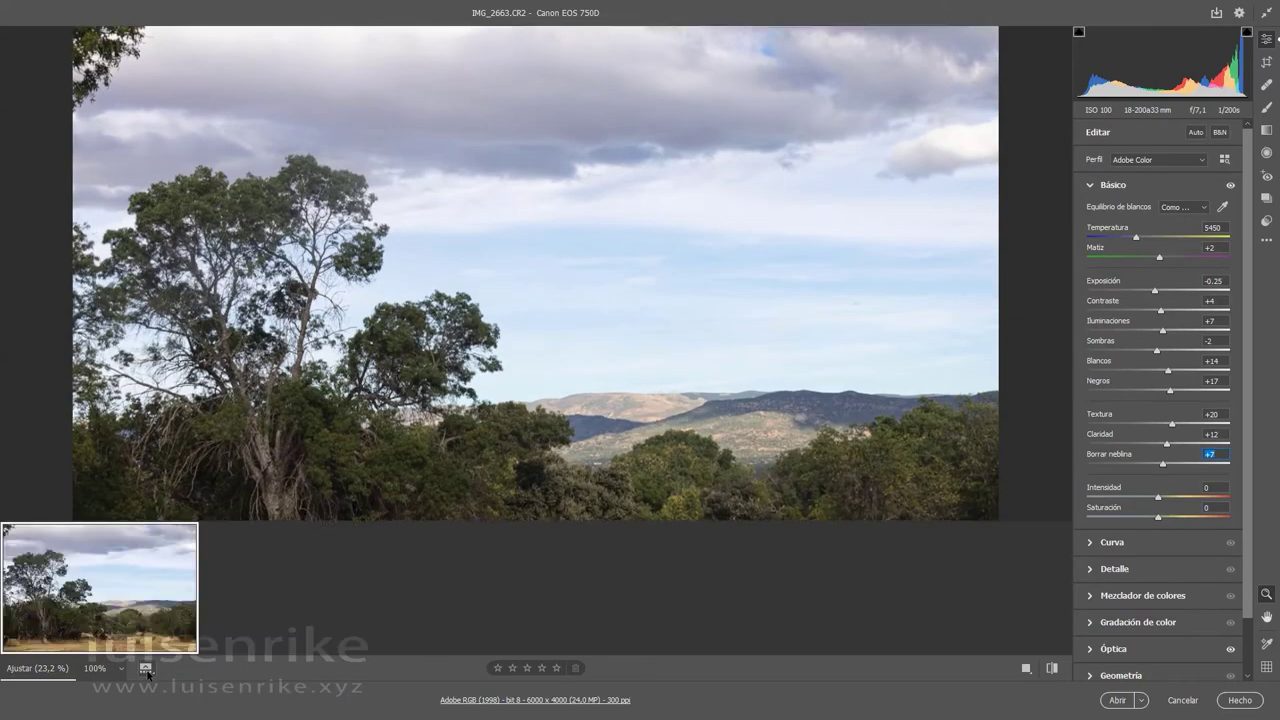
pyautogui.click(145, 668)
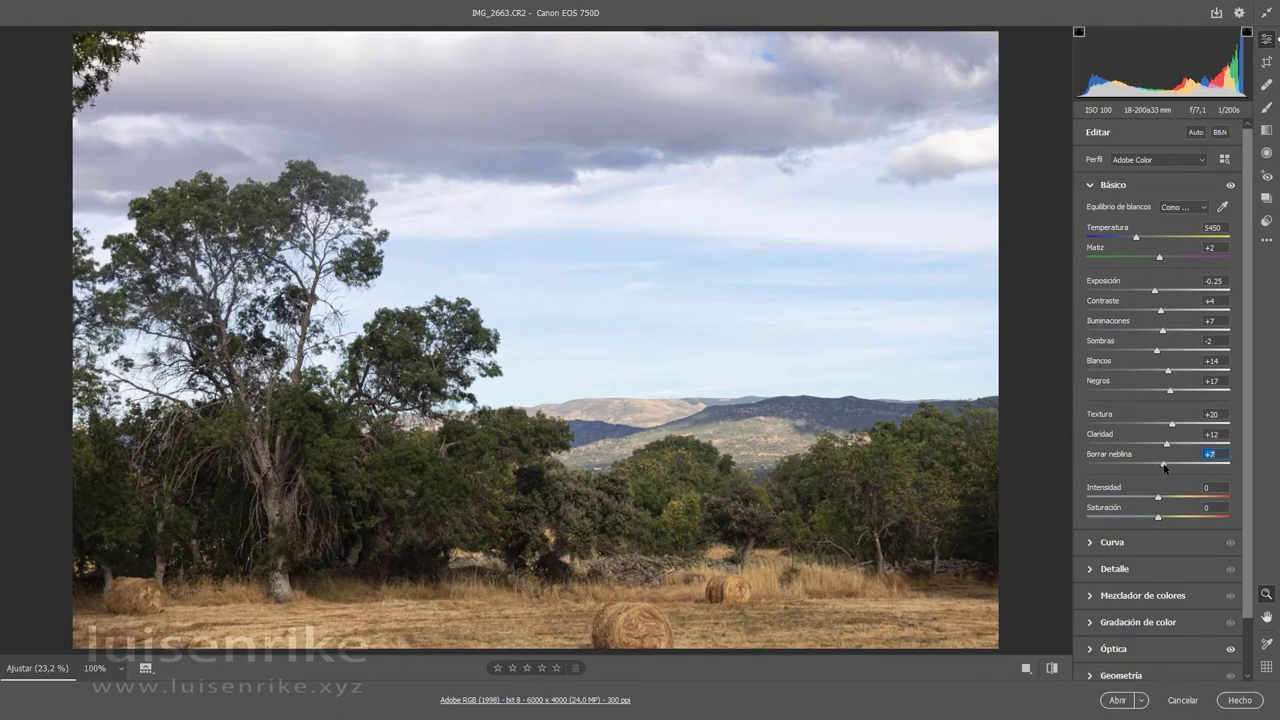
pyautogui.moveTo(1163, 464); pyautogui.dragTo(1165, 468)
# Adjust the parametric tone curve, raising Claros to +6 and lowering Sombras to about -5
pyautogui.click(1089, 188)
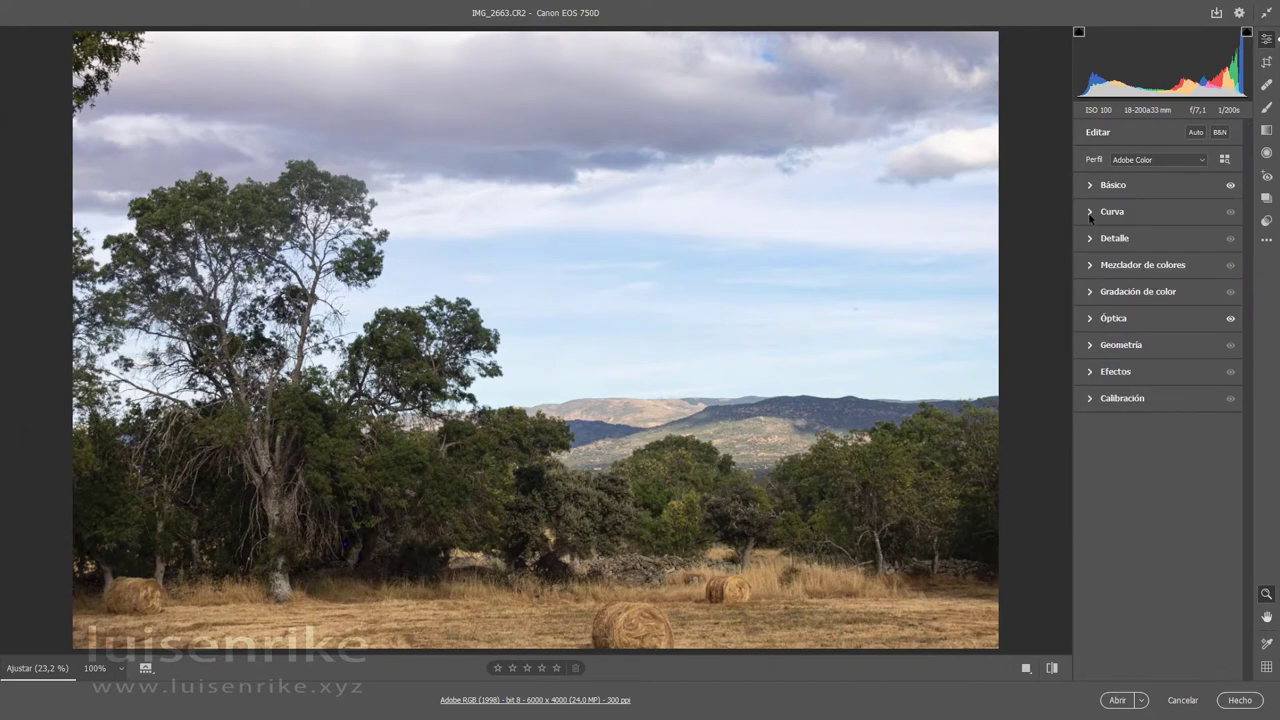
pyautogui.click(1090, 212)
pyautogui.moveTo(1160, 330); pyautogui.dragTo(1196, 282)
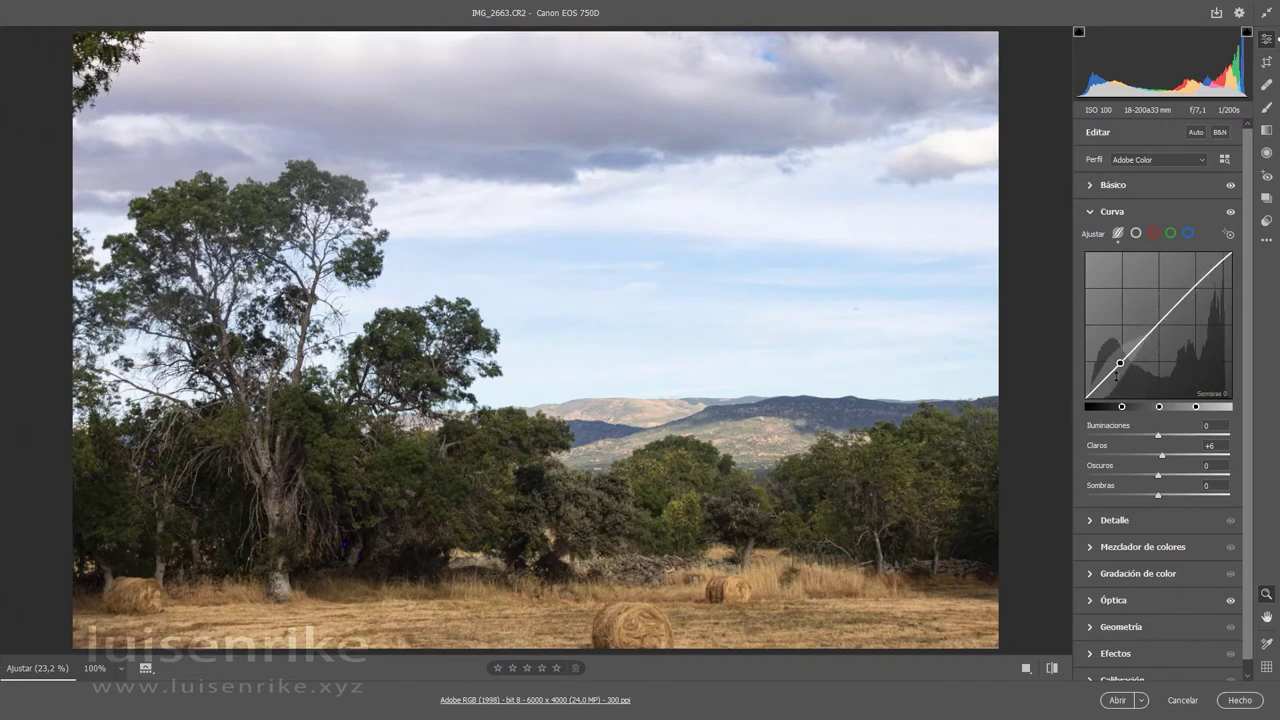
pyautogui.moveTo(1116, 375); pyautogui.dragTo(1116, 384)
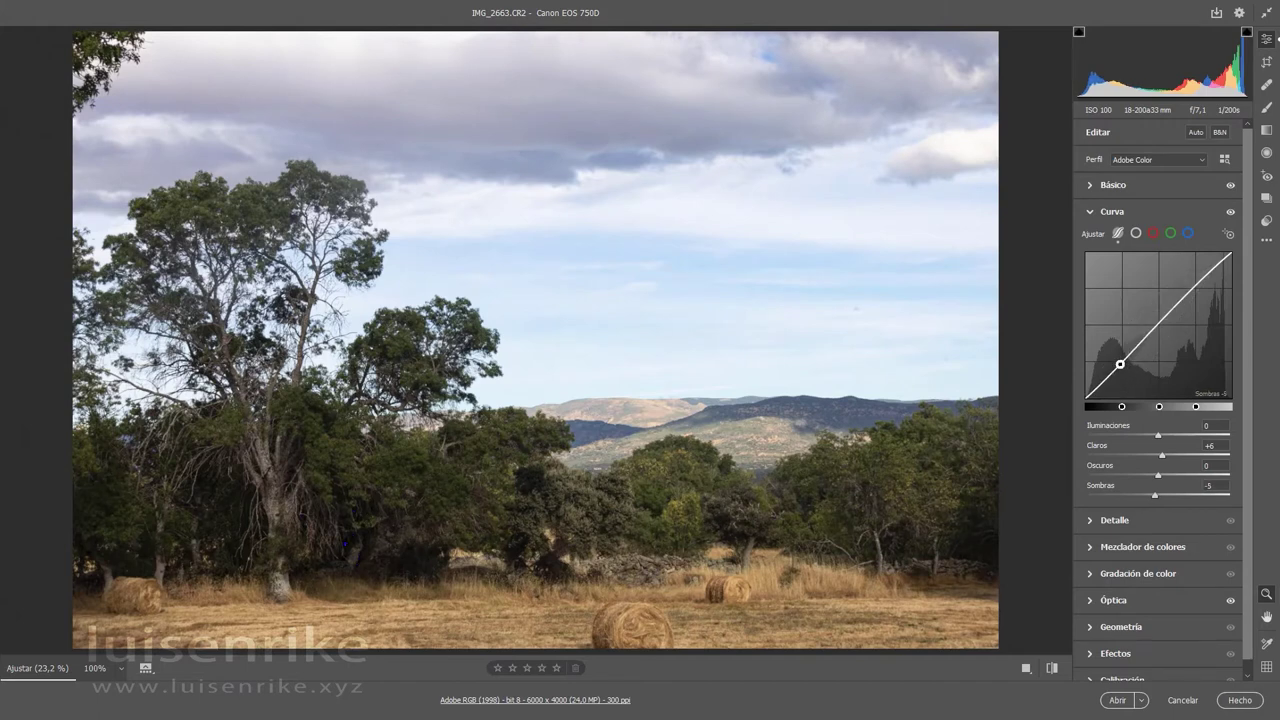
pyautogui.click(1090, 213)
pyautogui.click(1091, 240)
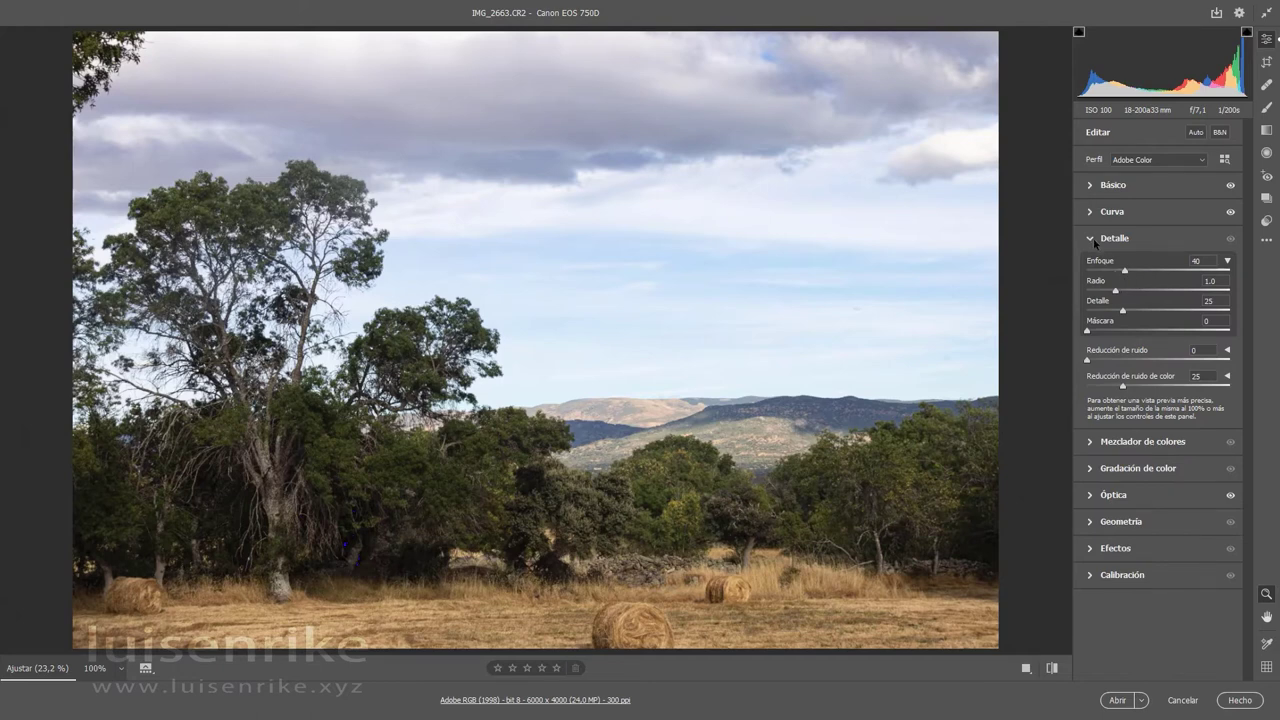
pyautogui.click(1093, 240)
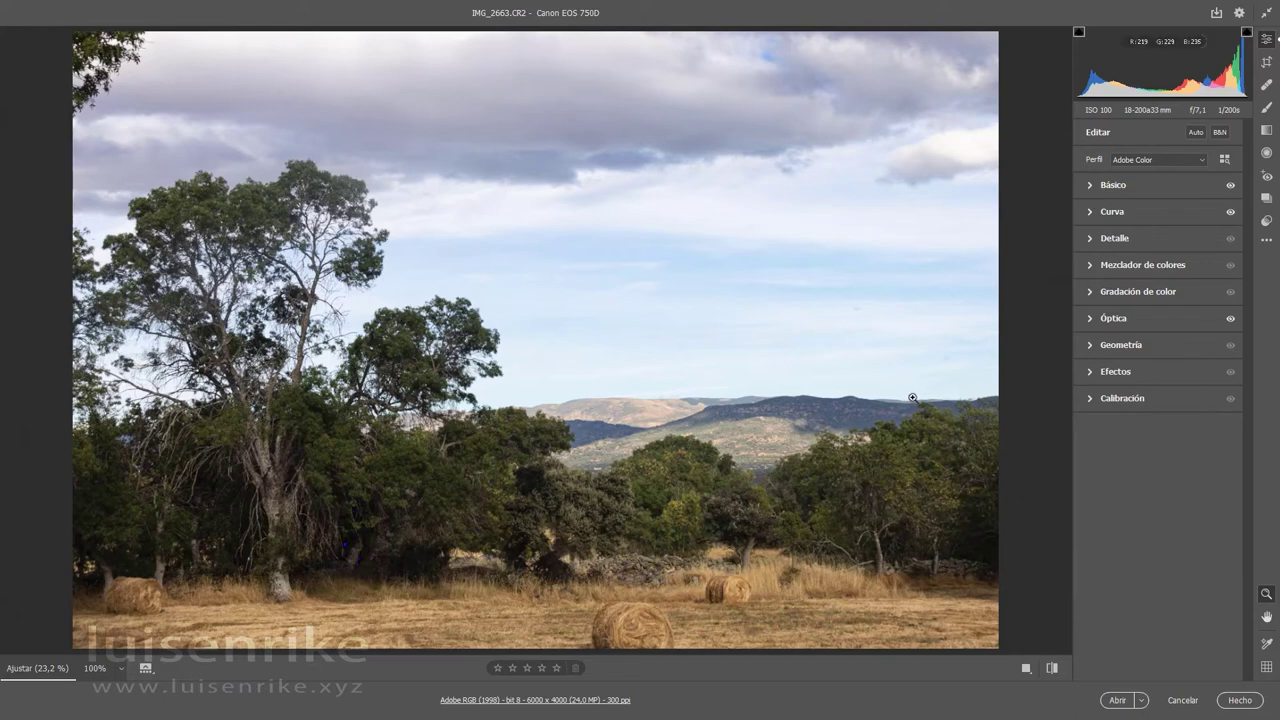
# Tint the highlights yellow-green in color grading with hue 71 and saturation 22, and compare the photo with and without the grading
pyautogui.click(1089, 293)
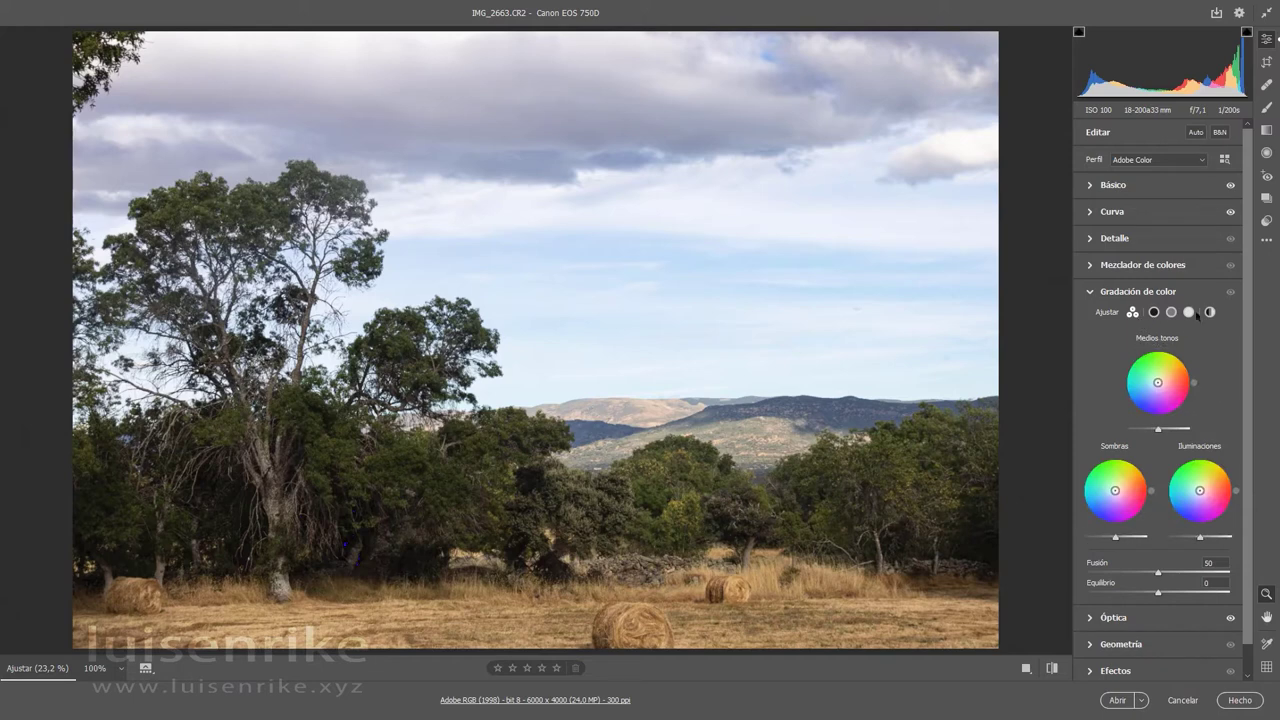
pyautogui.click(1210, 312)
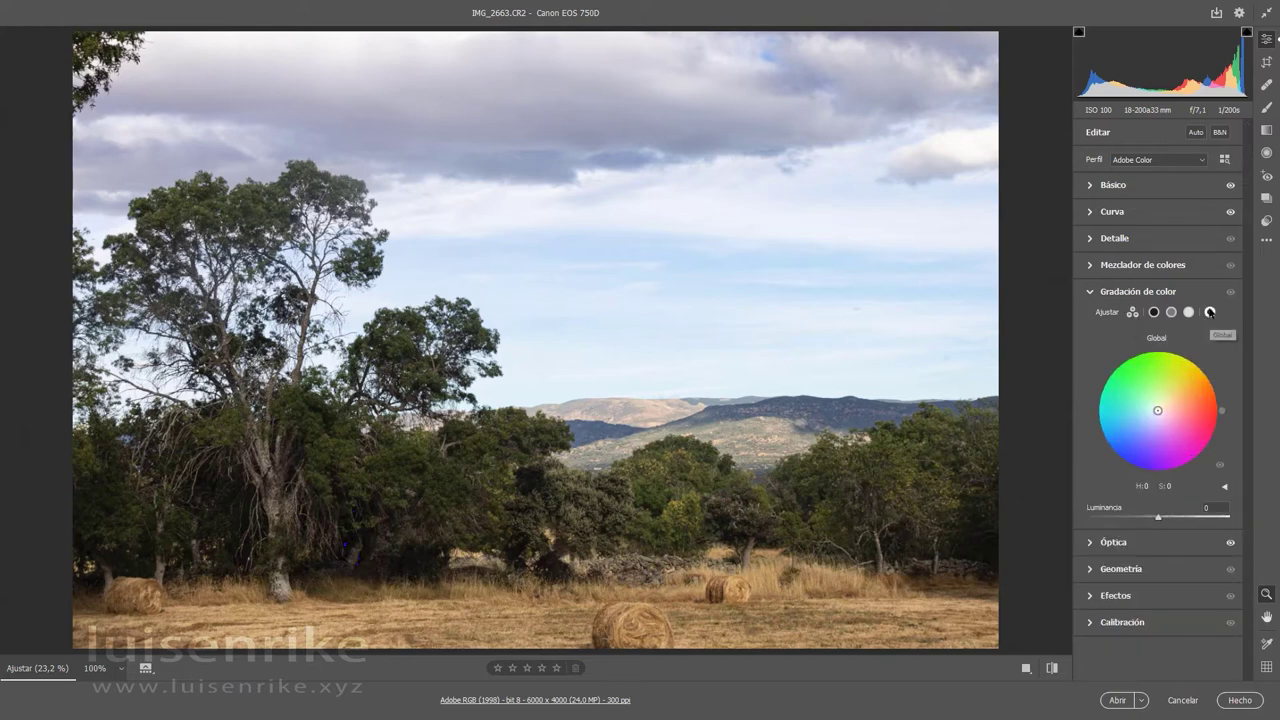
pyautogui.click(1188, 313)
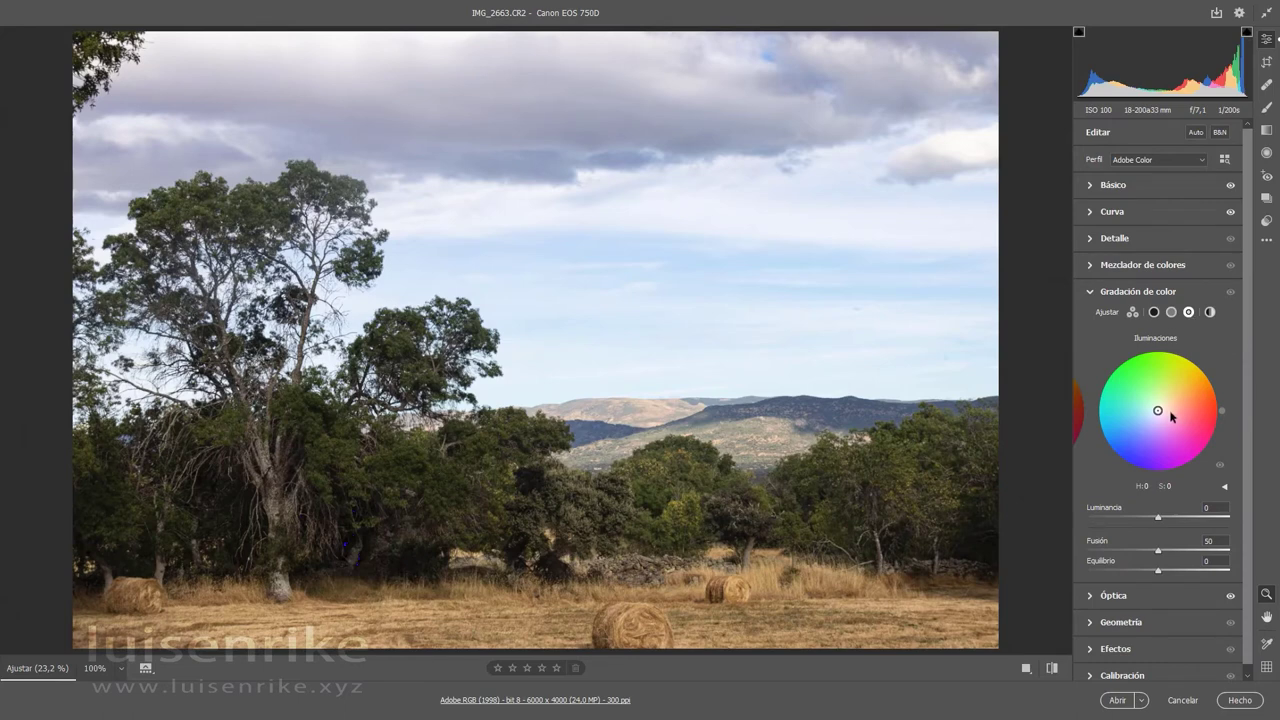
pyautogui.moveTo(1161, 418)
pyautogui.mouseDown()
pyautogui.moveTo(1196, 369)
pyautogui.moveTo(1137, 355)
pyautogui.moveTo(1120, 366)
pyautogui.moveTo(1182, 363)
pyautogui.moveTo(1172, 388)
pyautogui.moveTo(1189, 366)
pyautogui.moveTo(1162, 397)
pyautogui.mouseUp()
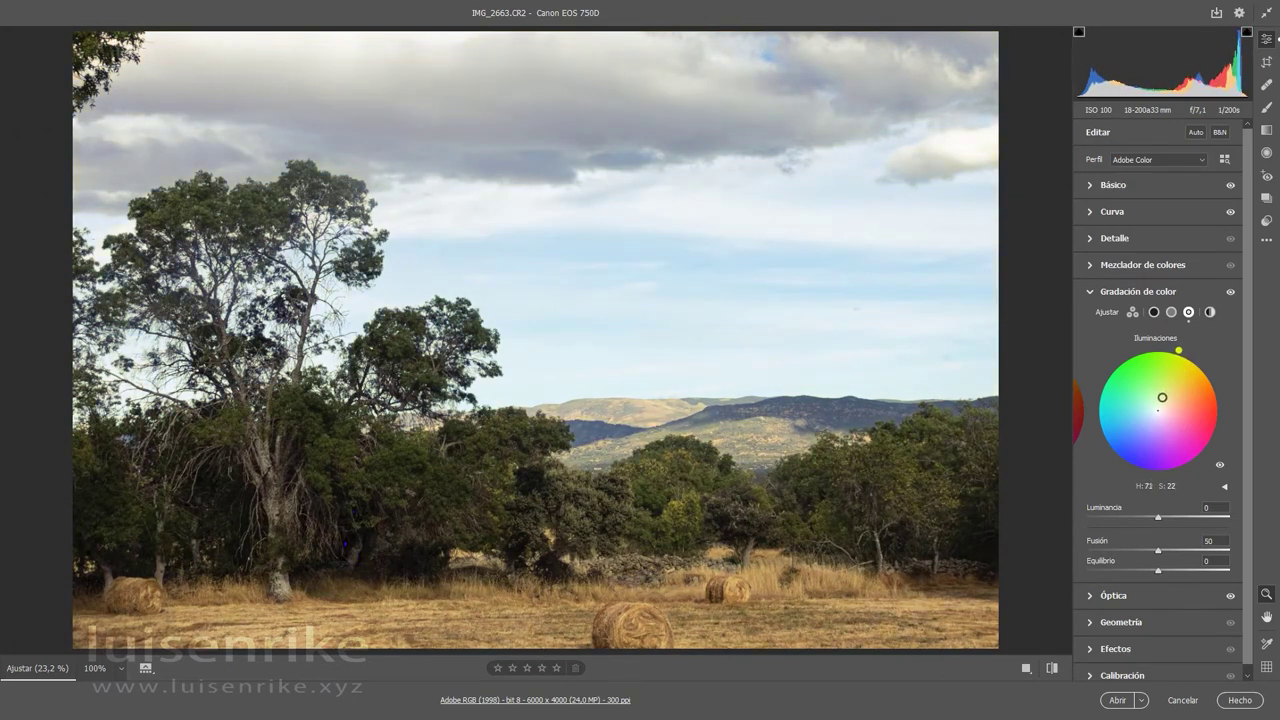
pyautogui.click(1231, 292)
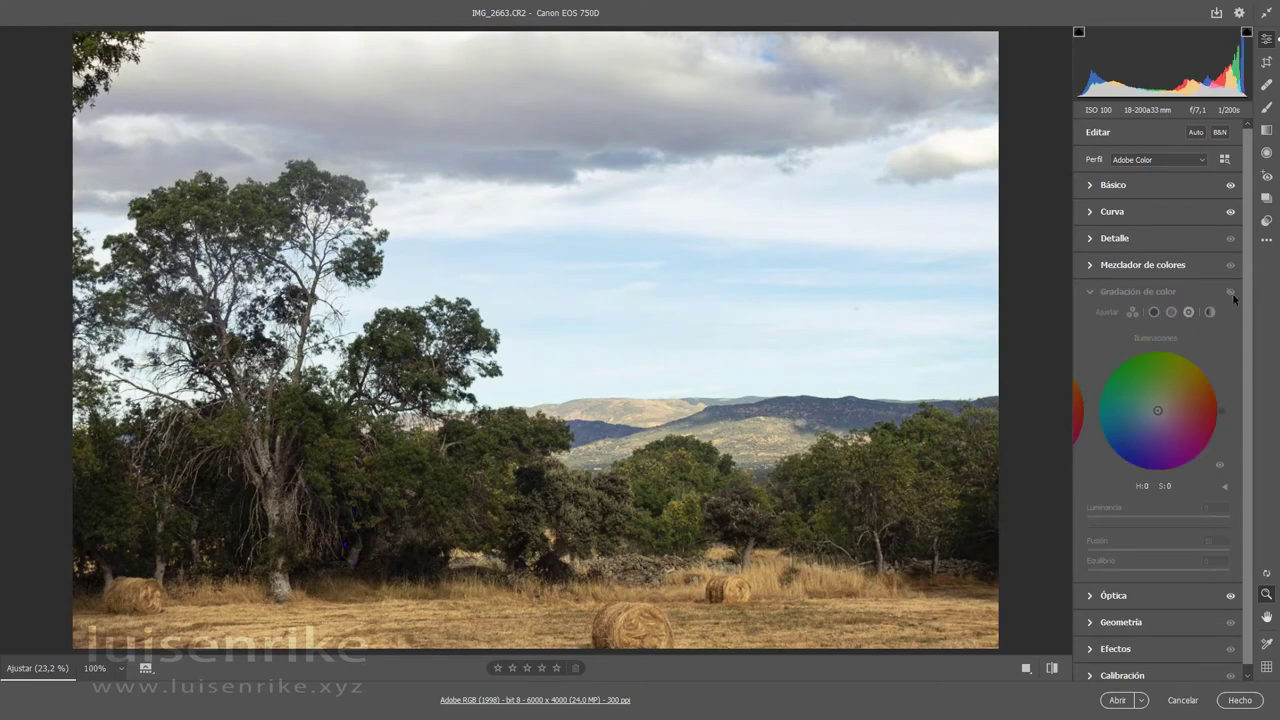
pyautogui.click(1231, 292)
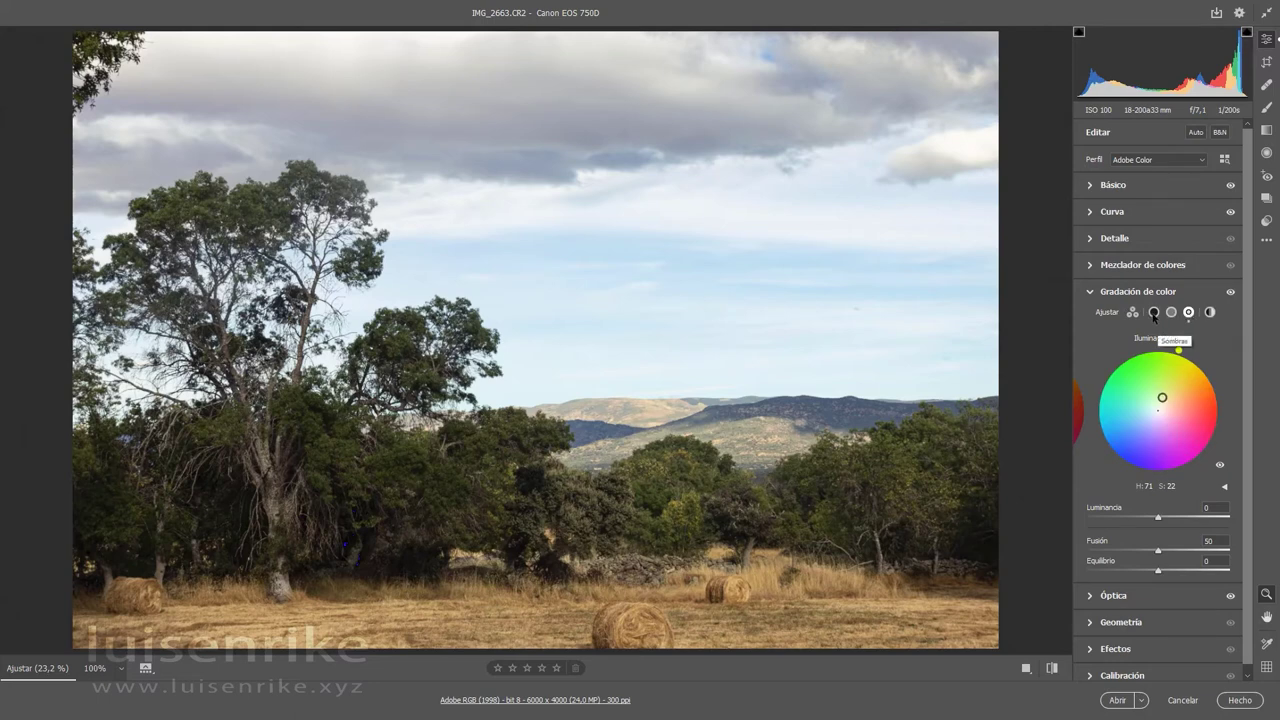
# Tint the shadows blue in color grading with hue 231 and saturation 21, and compare the photo before and after
pyautogui.click(1155, 313)
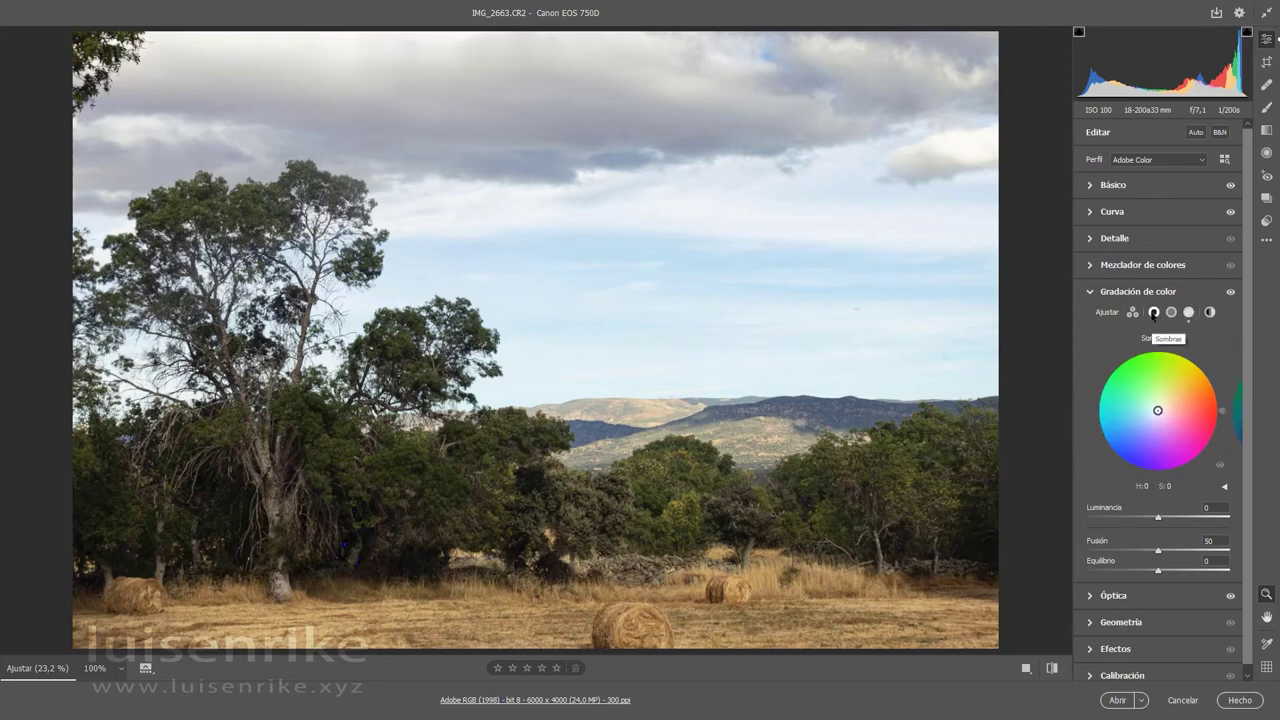
pyautogui.moveTo(1157, 413)
pyautogui.mouseDown()
pyautogui.moveTo(1132, 458)
pyautogui.moveTo(1149, 421)
pyautogui.mouseUp()
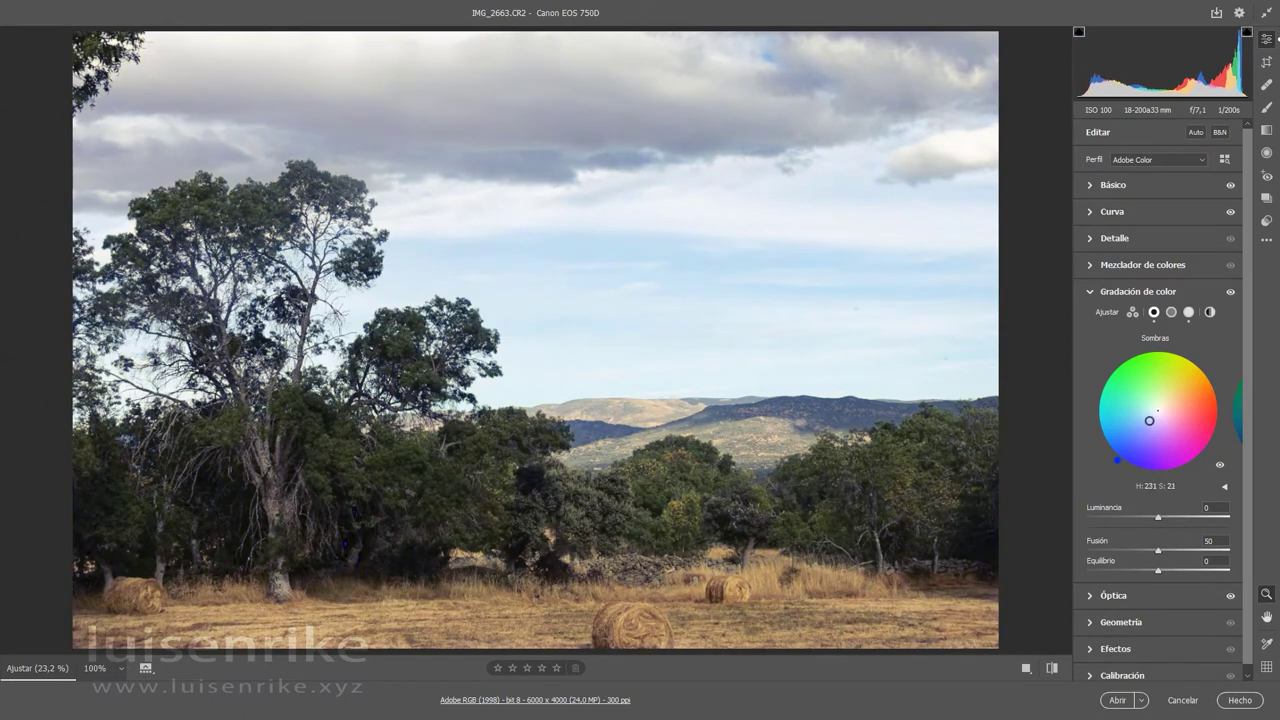
pyautogui.click(1231, 292)
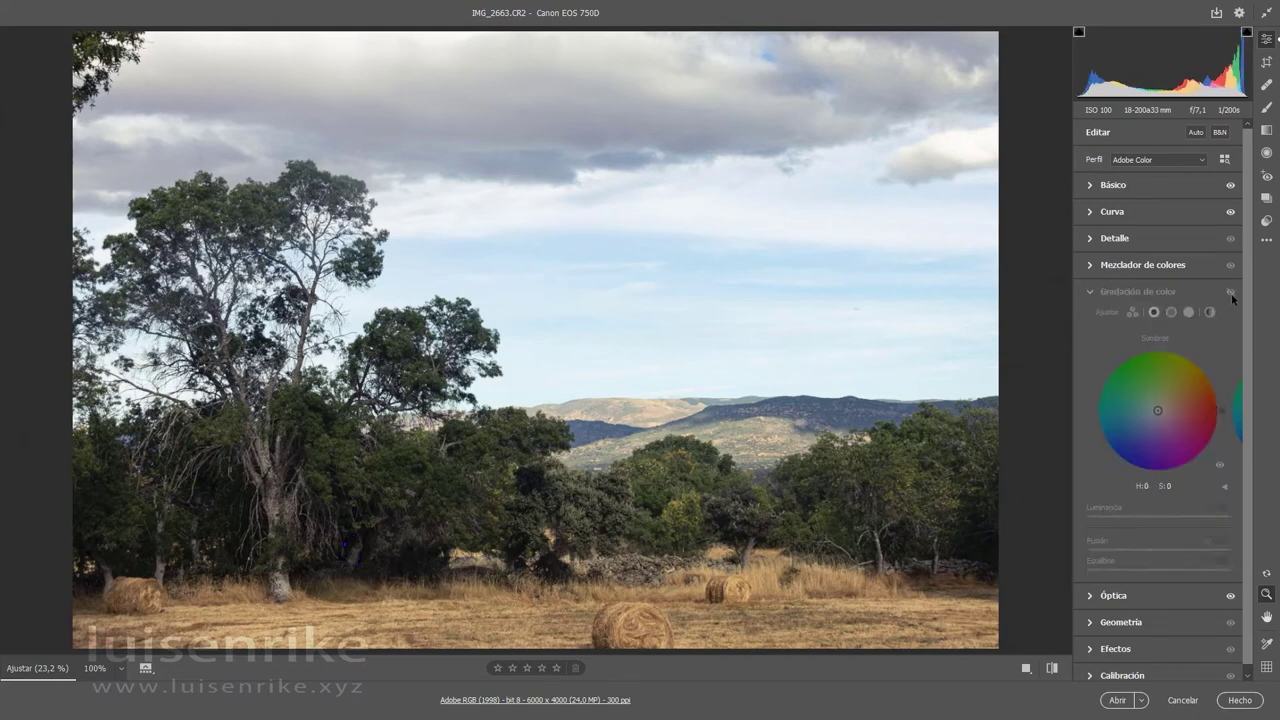
pyautogui.click(1231, 292)
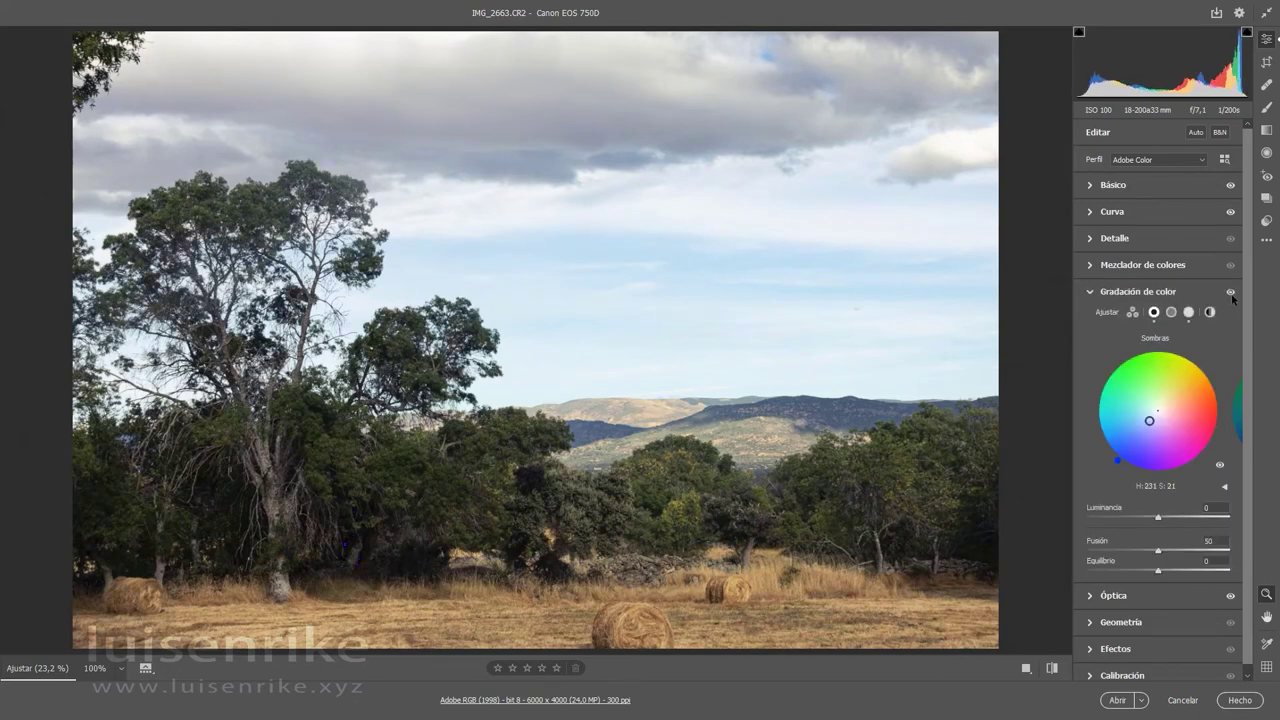
pyautogui.click(1231, 292)
pyautogui.click(1231, 292)
pyautogui.click(1231, 292)
pyautogui.click(1231, 292)
# Try out midtone tints in color grading and compare the photo with and without the grading
pyautogui.click(1171, 313)
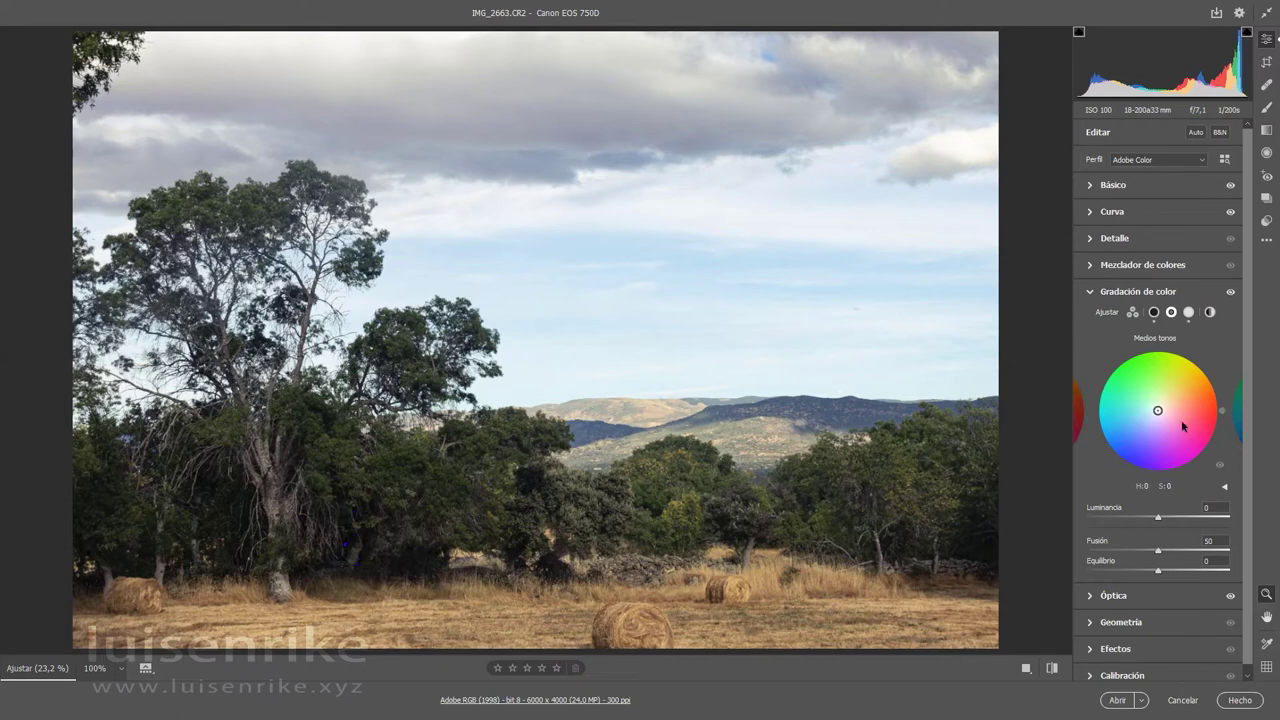
pyautogui.moveTo(1158, 413)
pyautogui.mouseDown()
pyautogui.moveTo(1150, 400)
pyautogui.moveTo(1127, 410)
pyautogui.moveTo(1164, 441)
pyautogui.moveTo(1178, 428)
pyautogui.moveTo(1158, 410)
pyautogui.mouseUp()
pyautogui.click(1230, 292)
pyautogui.click(1230, 292)
pyautogui.click(1089, 292)
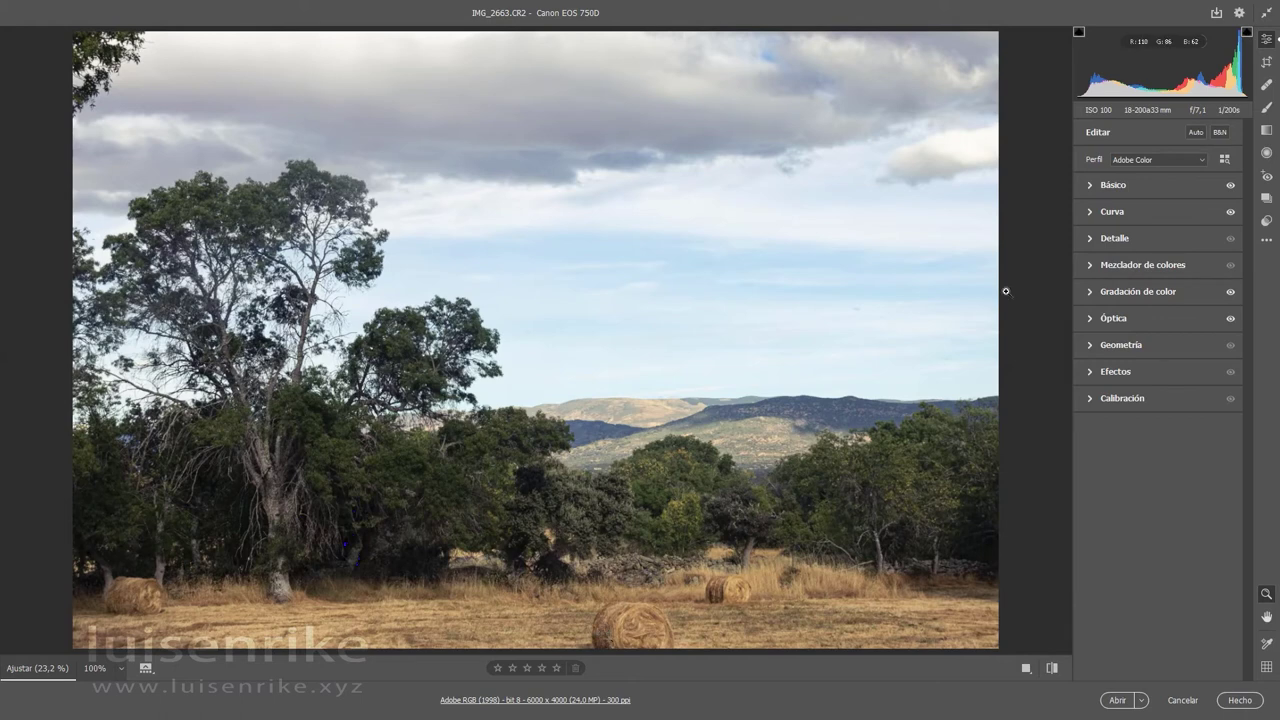
# Paint an adjustment brush mask of size 13 over the straw field in the photo's foreground
pyautogui.press('k')
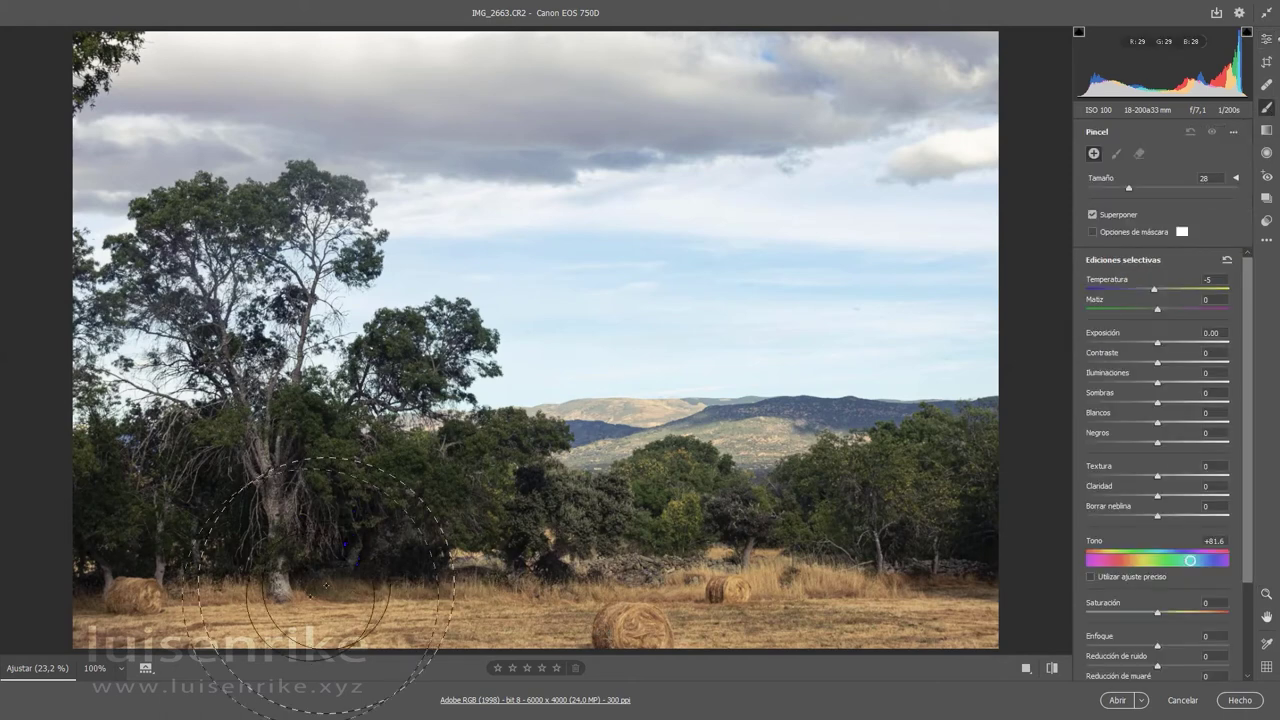
pyautogui.click(1108, 189)
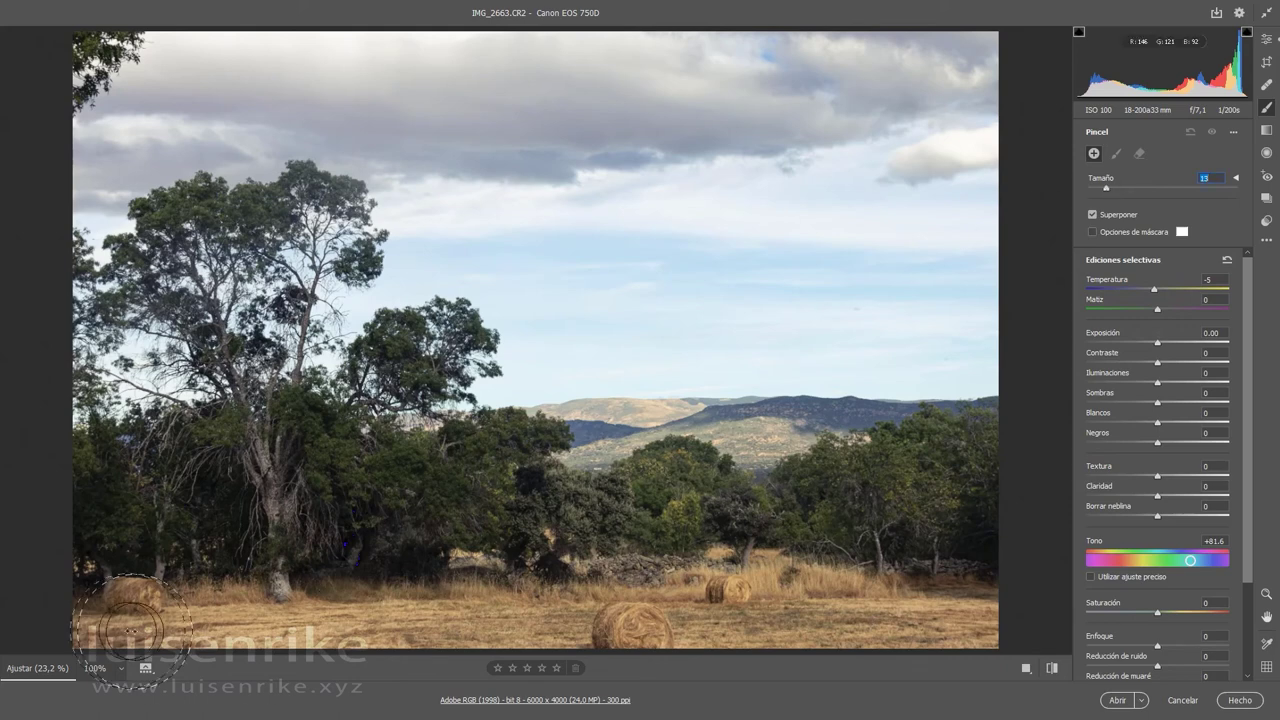
pyautogui.moveTo(95, 630)
pyautogui.mouseDown()
pyautogui.moveTo(710, 632)
pyautogui.moveTo(1010, 610)
pyautogui.mouseUp()
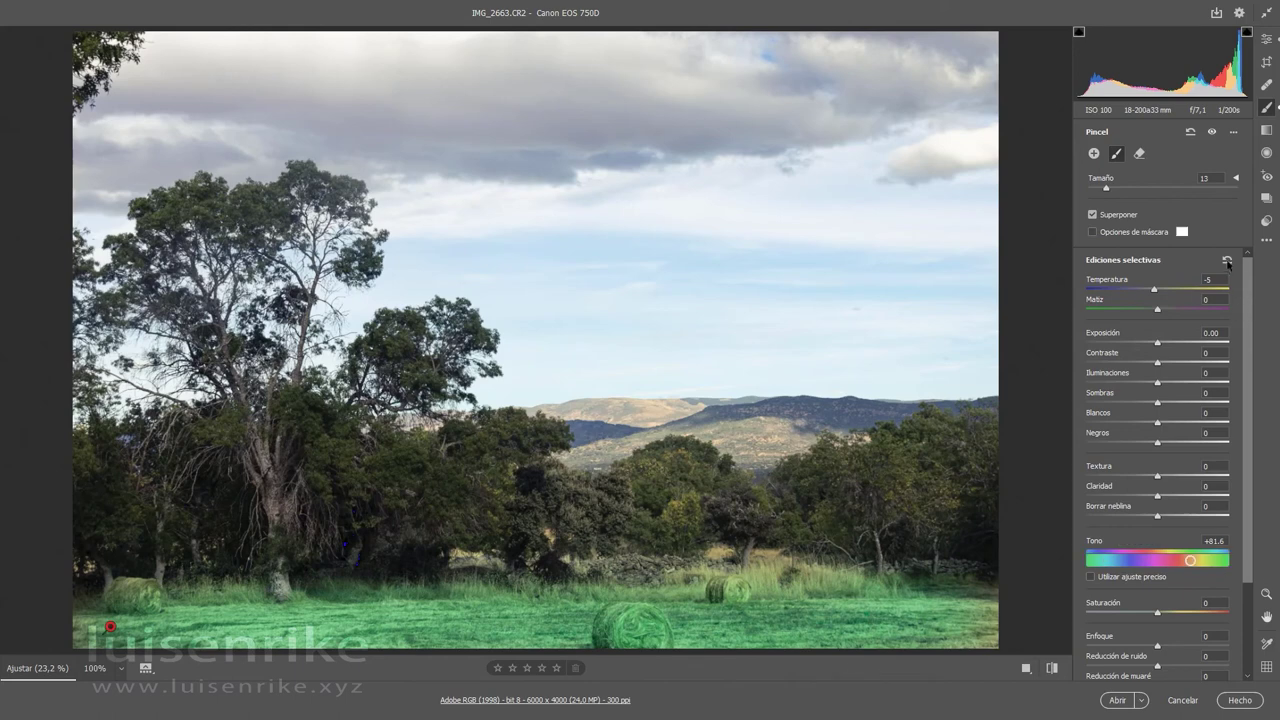
# Reset the field mask's selective edits, set its temperature to +57, and compare the photo with and without the brush effect
pyautogui.click(1228, 262)
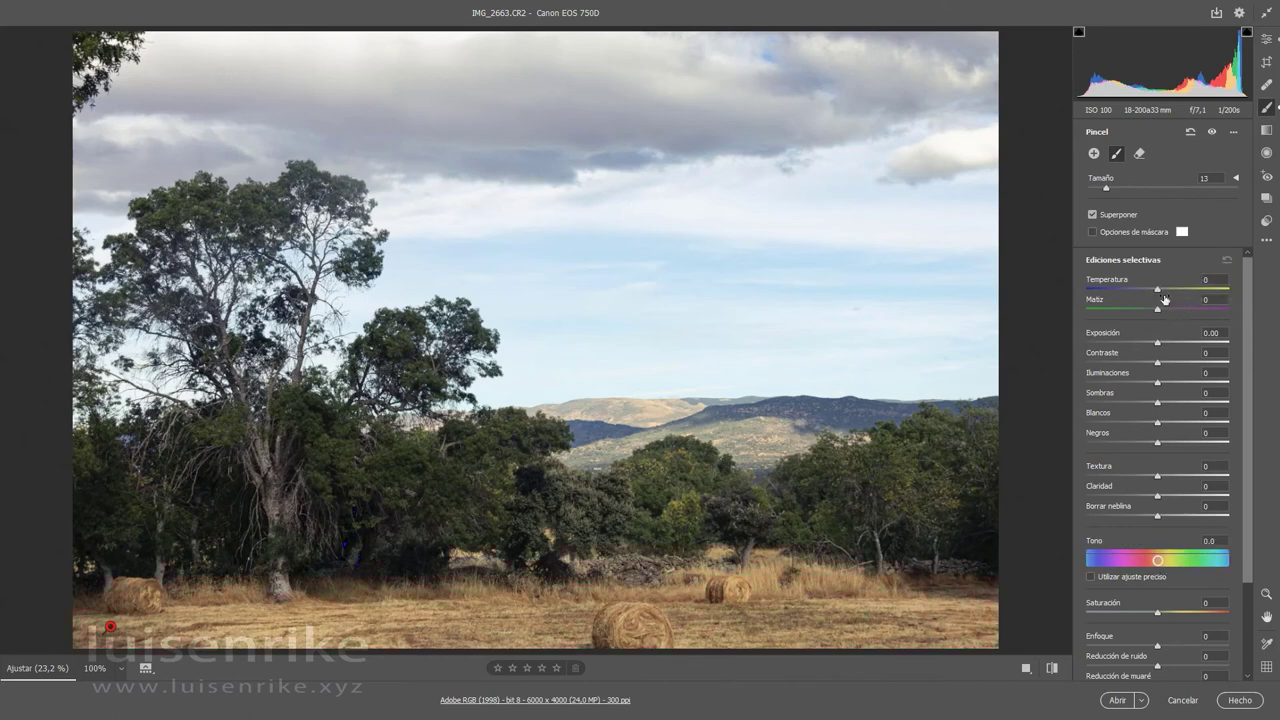
pyautogui.moveTo(1157, 290); pyautogui.dragTo(1193, 296)
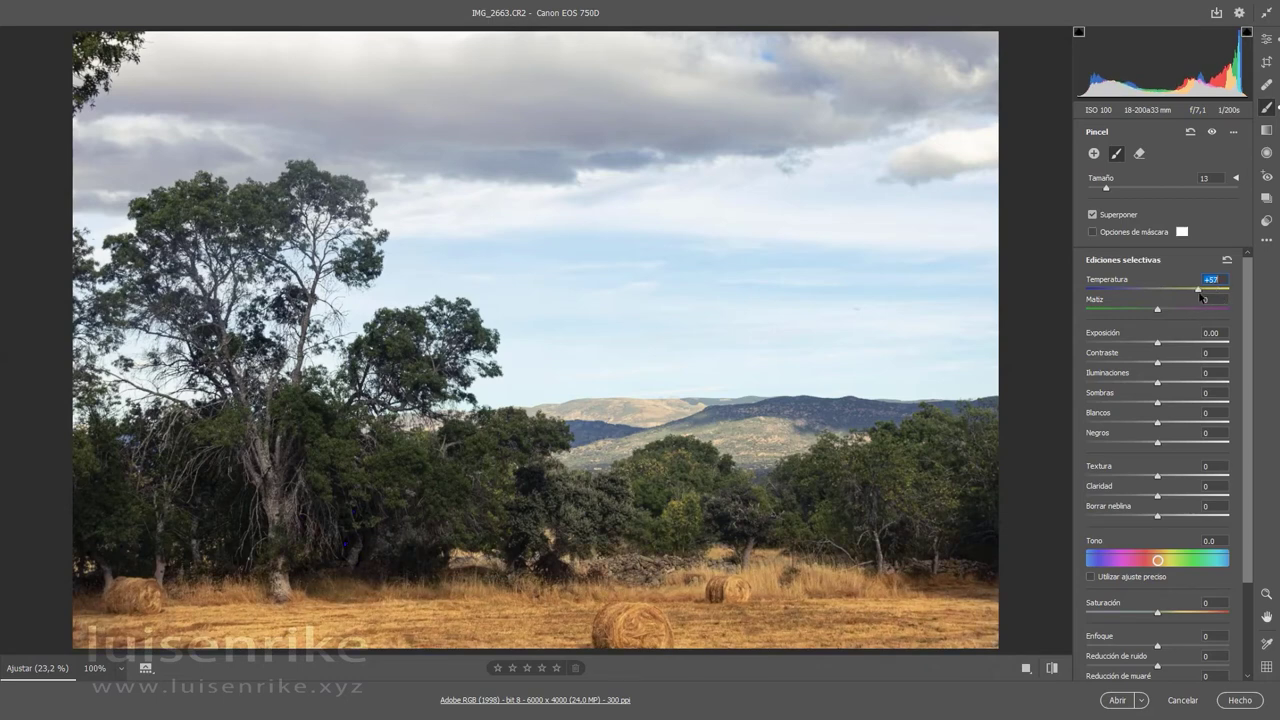
pyautogui.click(1211, 133)
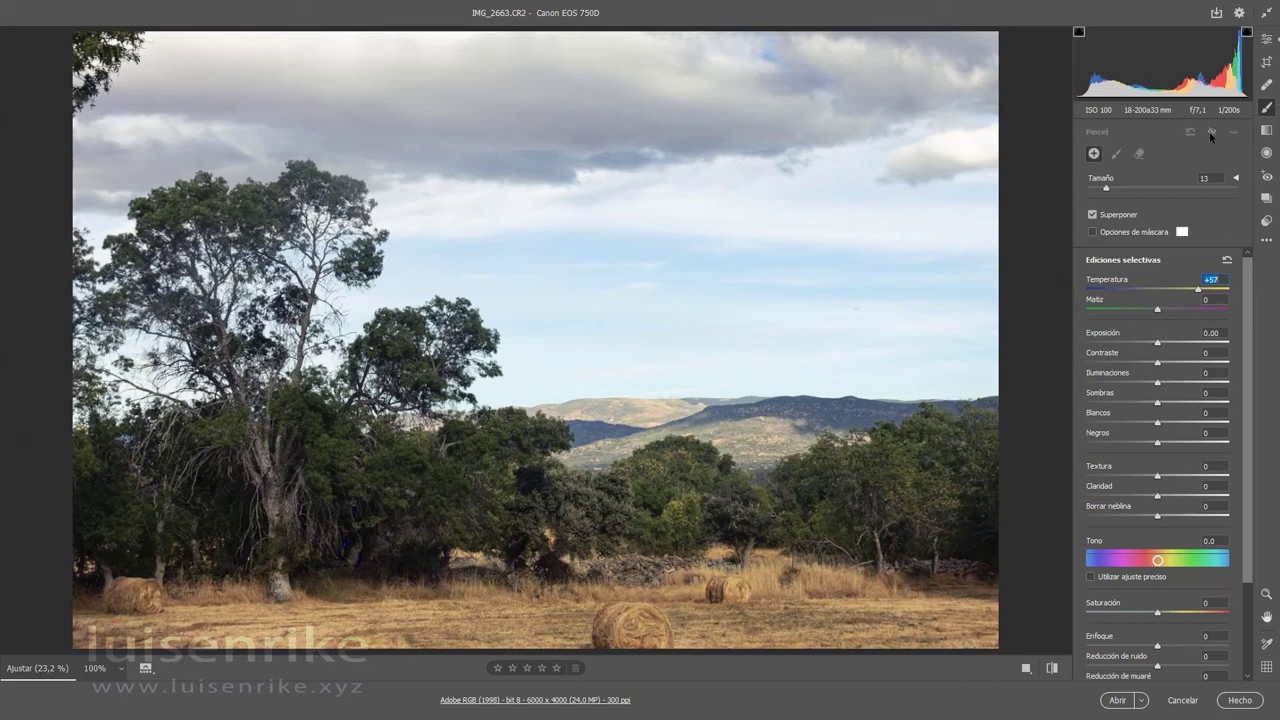
pyautogui.click(1211, 134)
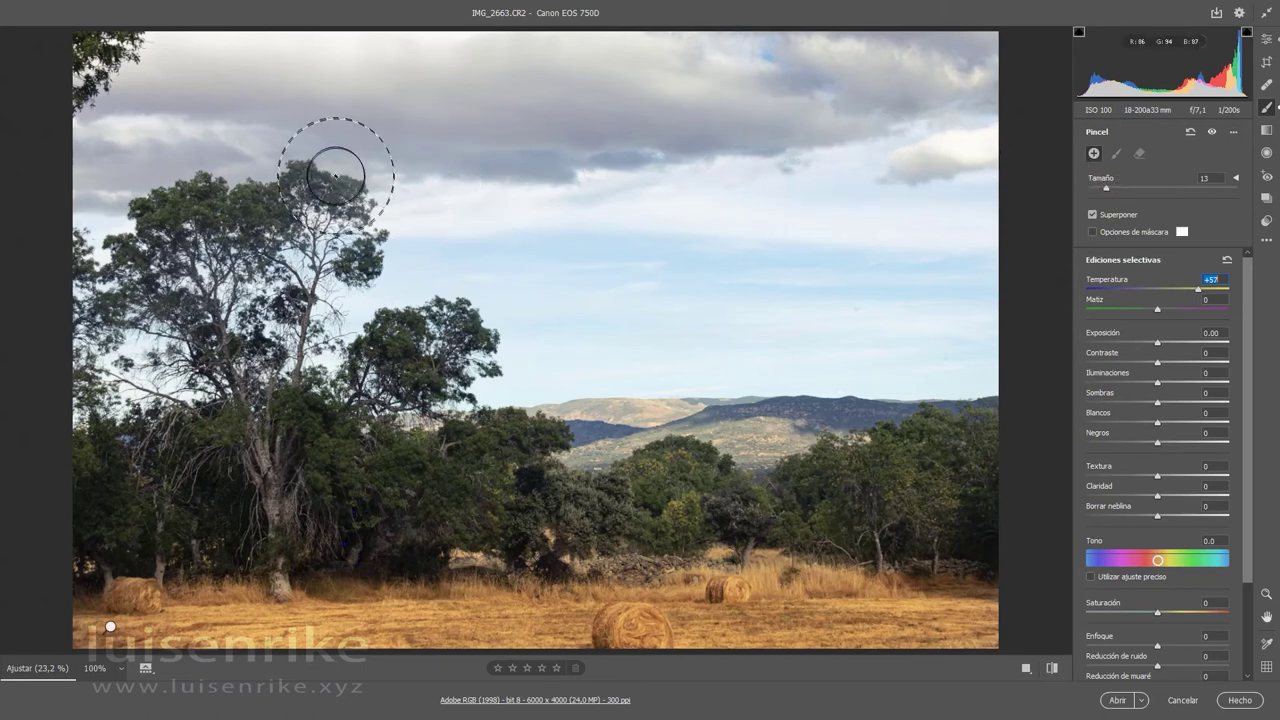
# Paint a new size 13 adjustment brush mask over the whole sky and reset its selective edits
pyautogui.moveTo(187, 215)
pyautogui.mouseDown()
pyautogui.moveTo(186, 171)
pyautogui.moveTo(100, 186)
pyautogui.moveTo(166, 100)
pyautogui.moveTo(269, 80)
pyautogui.moveTo(503, 86)
pyautogui.moveTo(757, 71)
pyautogui.moveTo(915, 100)
pyautogui.mouseUp()
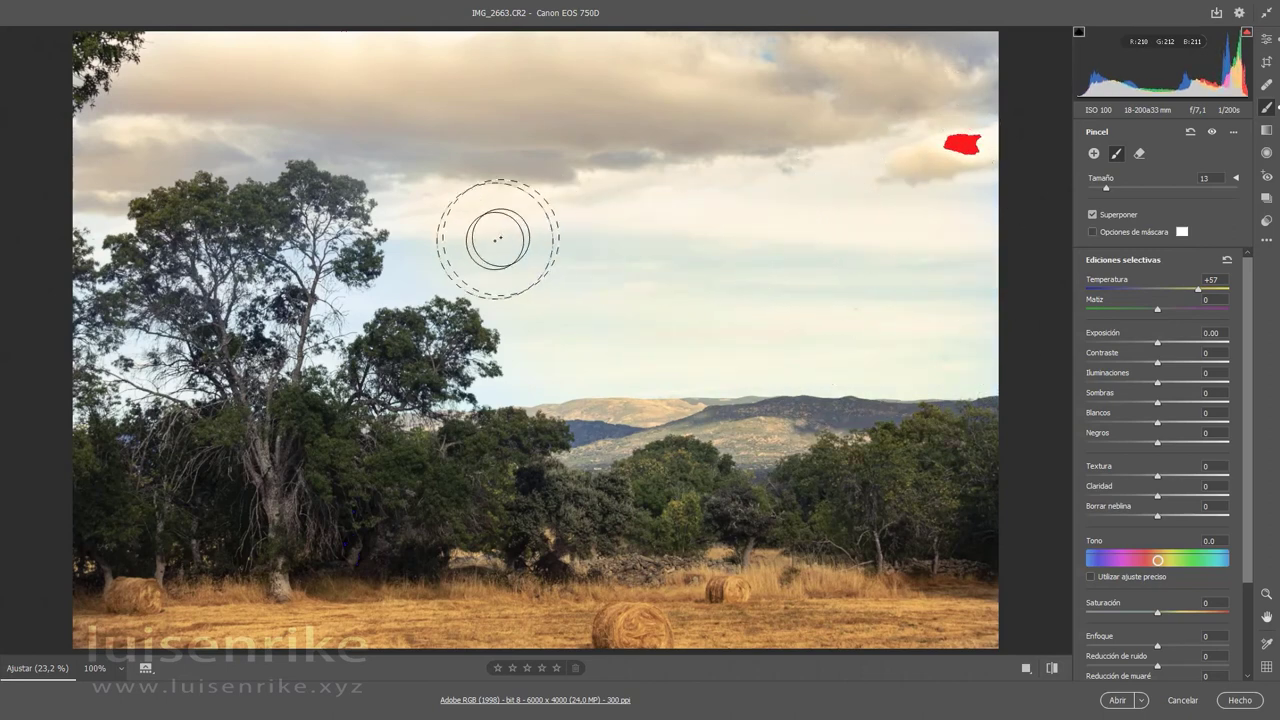
pyautogui.click(1227, 262)
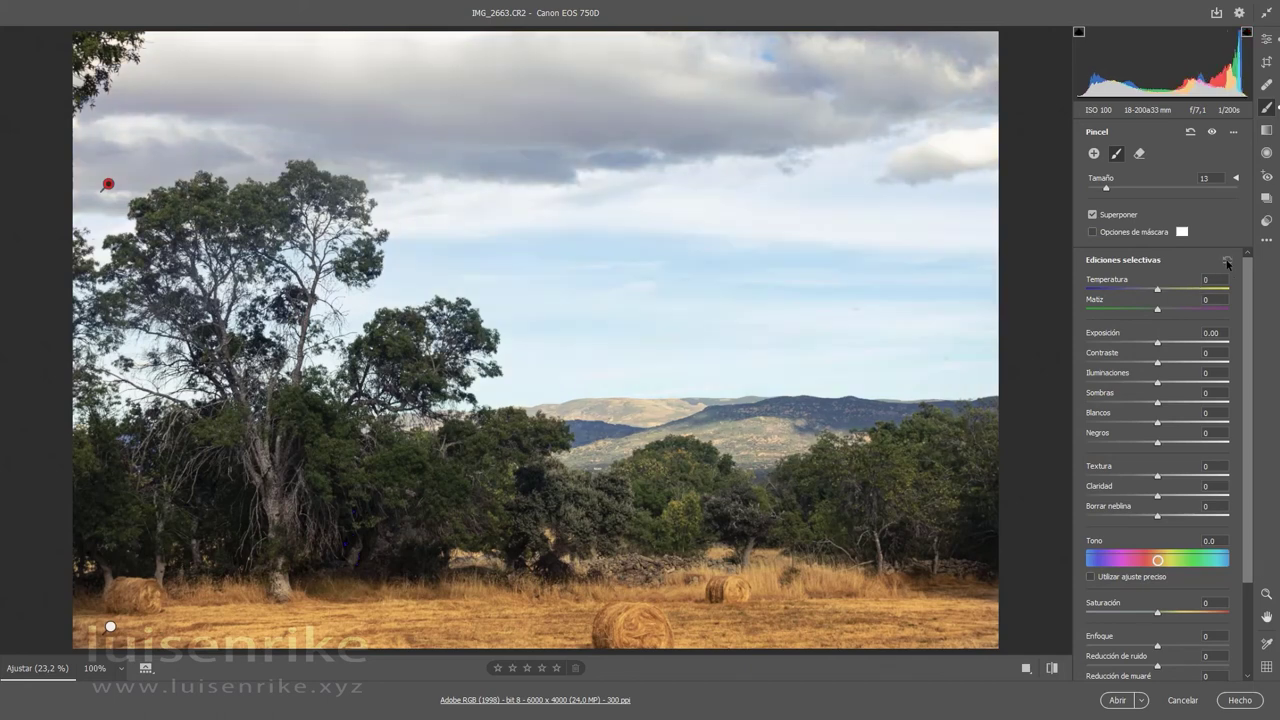
# Try a temperature of -58 on the sky mask, compare with and without the brush effect, and return the temperature to 0
pyautogui.moveTo(1157, 294); pyautogui.dragTo(1116, 299)
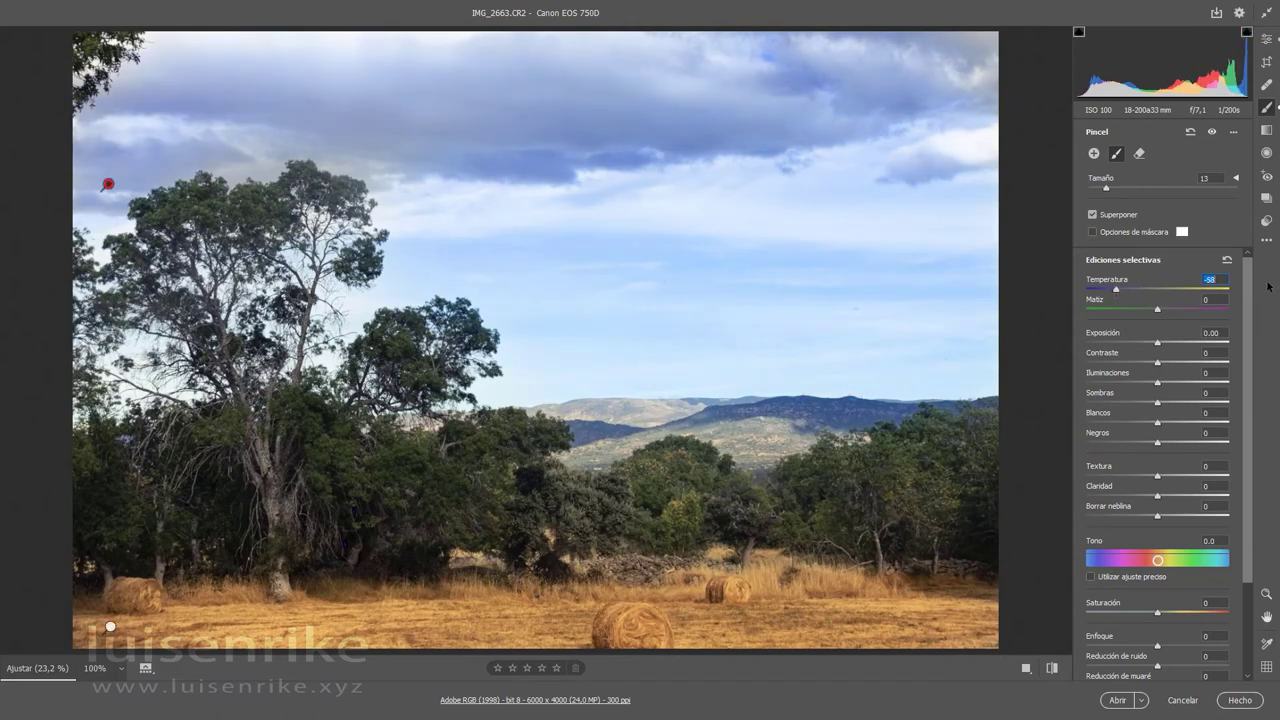
pyautogui.click(1212, 135)
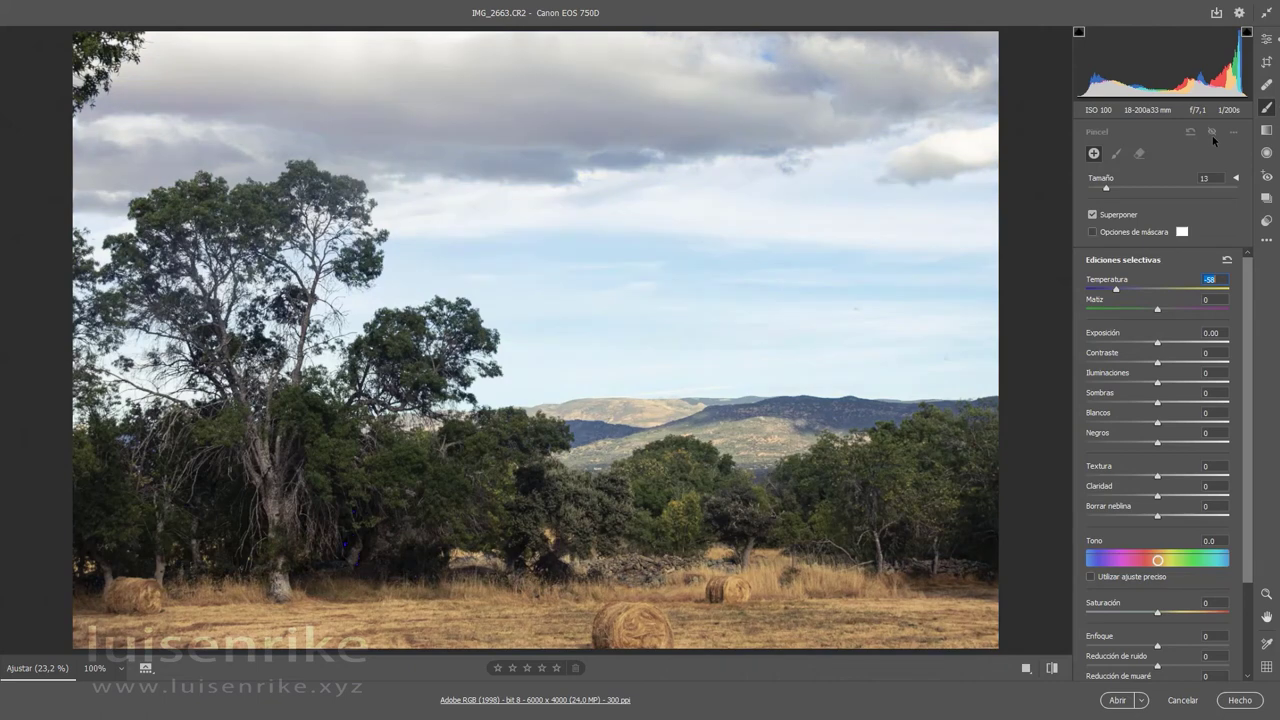
pyautogui.click(1212, 135)
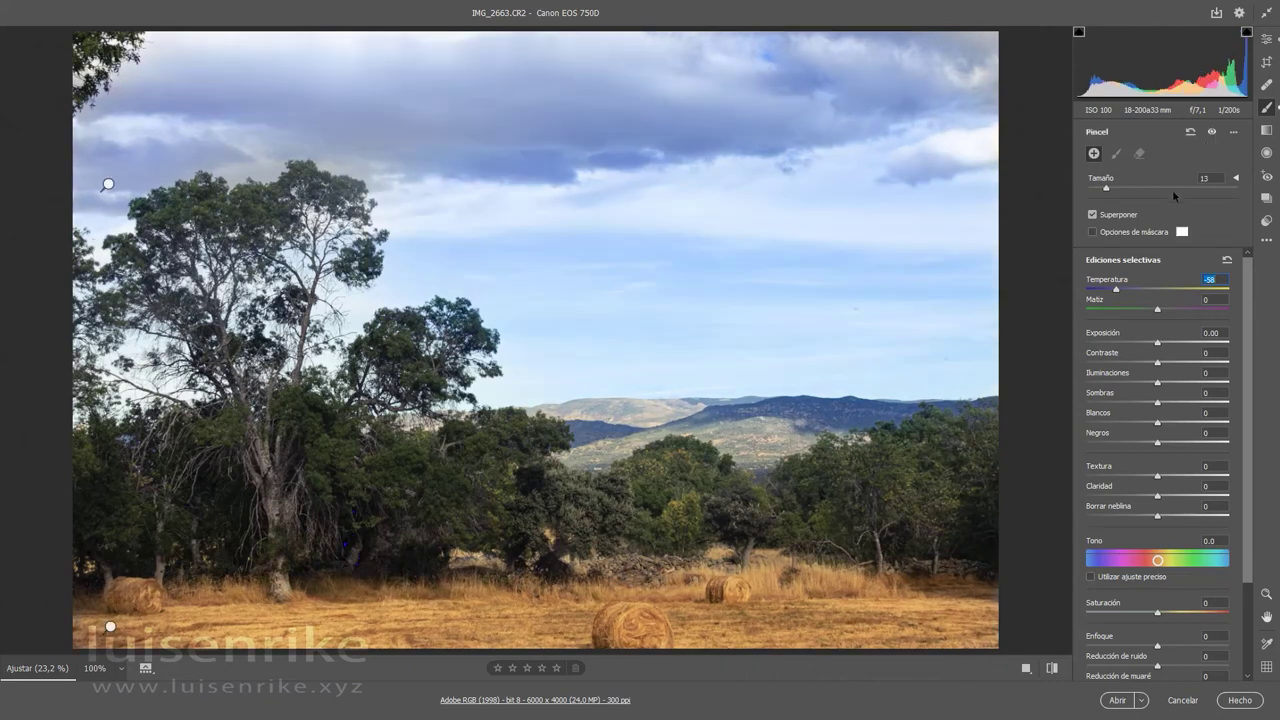
pyautogui.moveTo(1115, 292); pyautogui.dragTo(1161, 303)
# Apply a cyan color tint with hue 181 and saturation 36 to the sky mask
pyautogui.scroll(-2, 1150, 285)
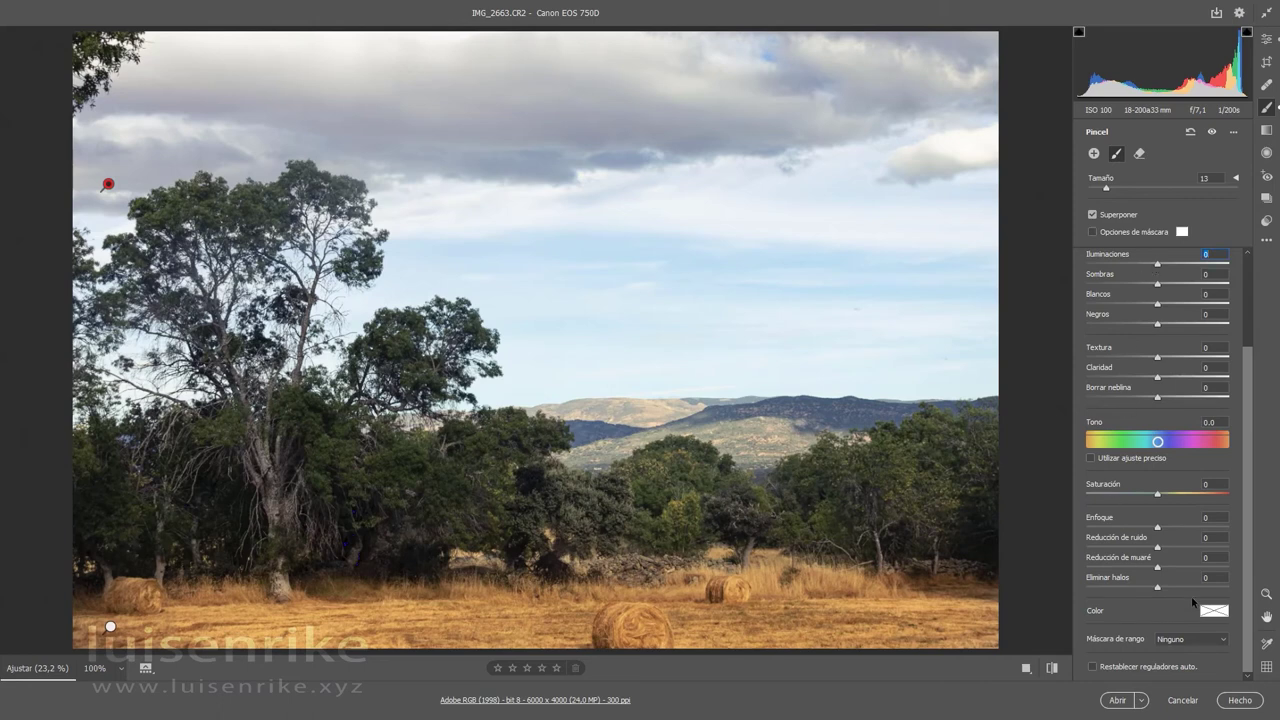
pyautogui.scroll(2, 1199, 342)
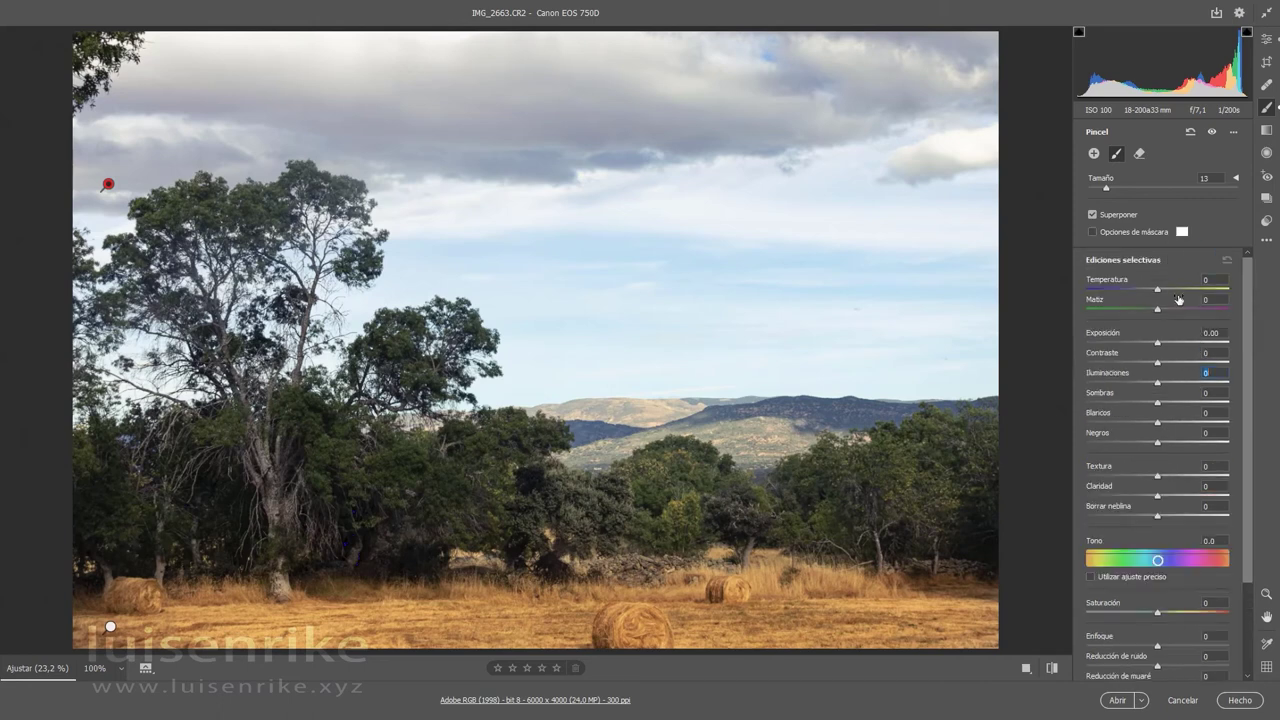
pyautogui.scroll(-2, 1210, 520)
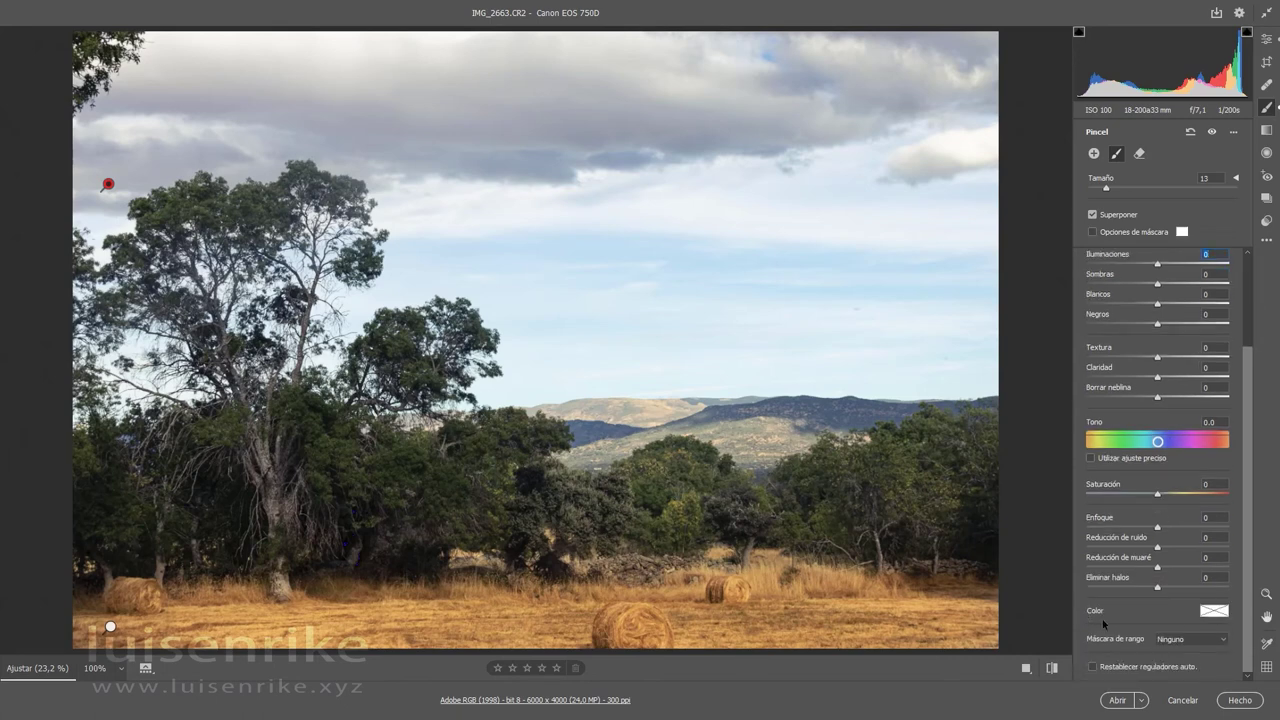
pyautogui.click(1214, 611)
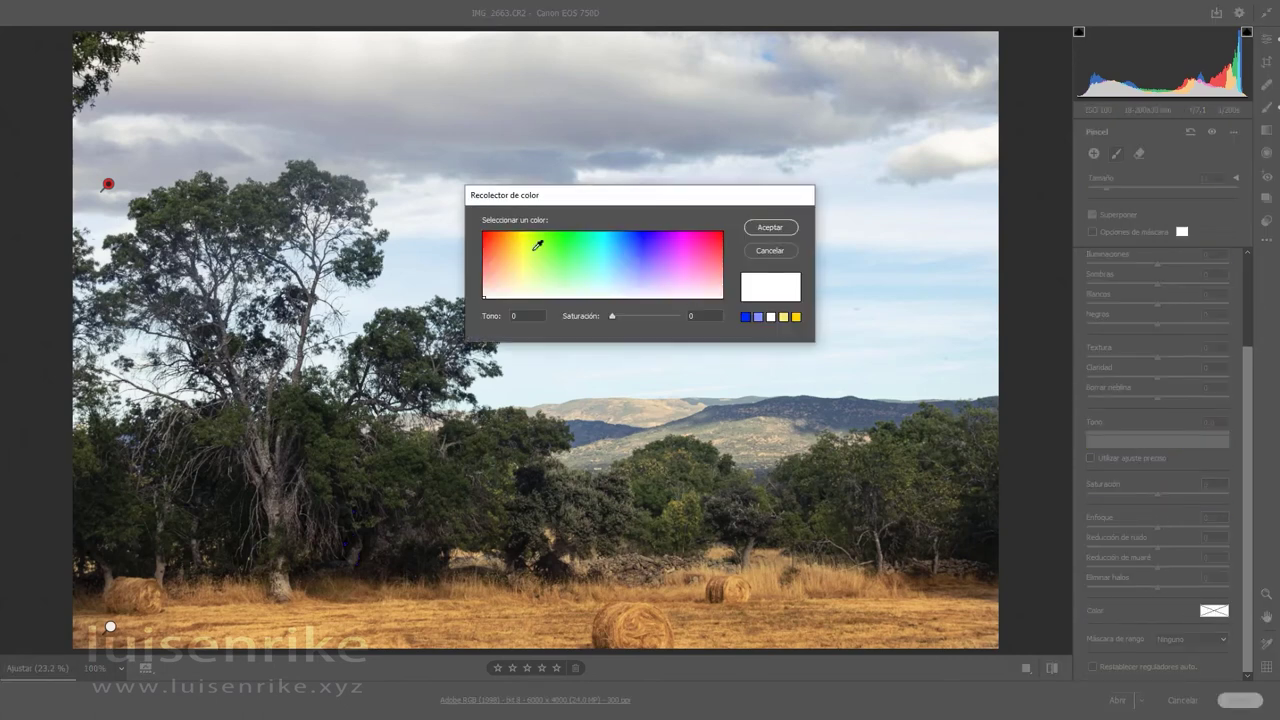
pyautogui.click(605, 246)
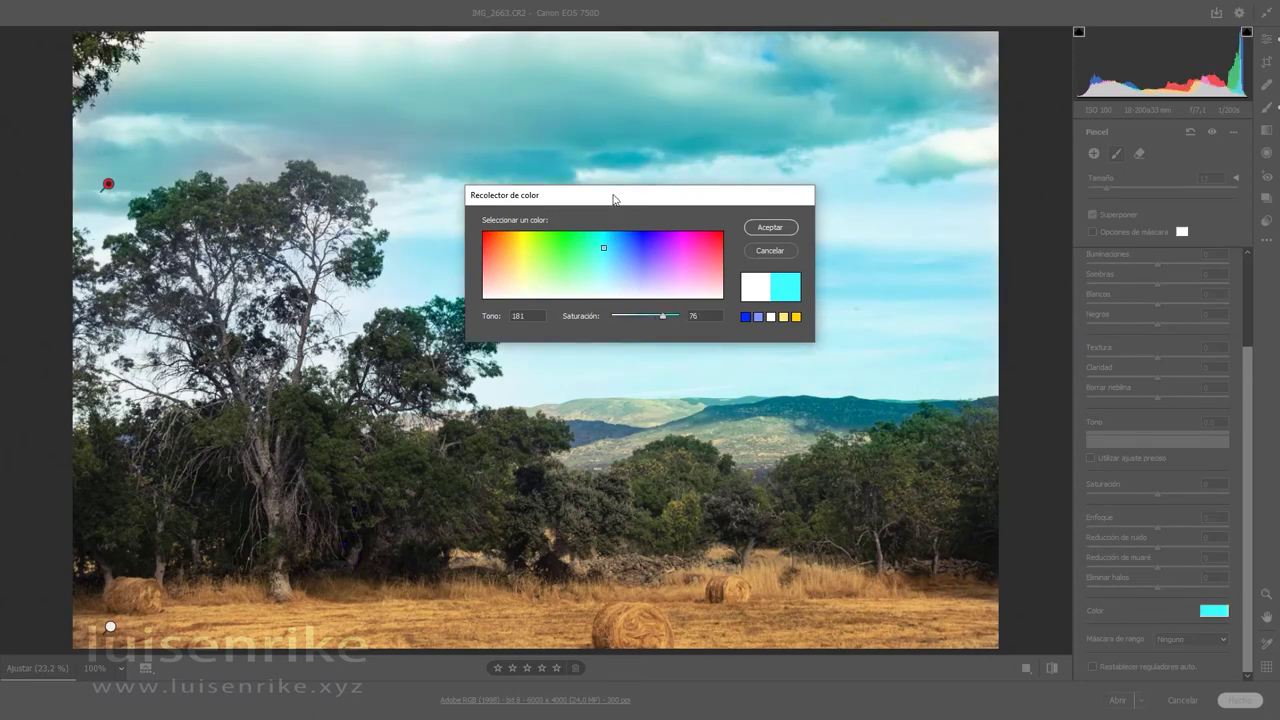
pyautogui.moveTo(615, 198); pyautogui.dragTo(784, 68)
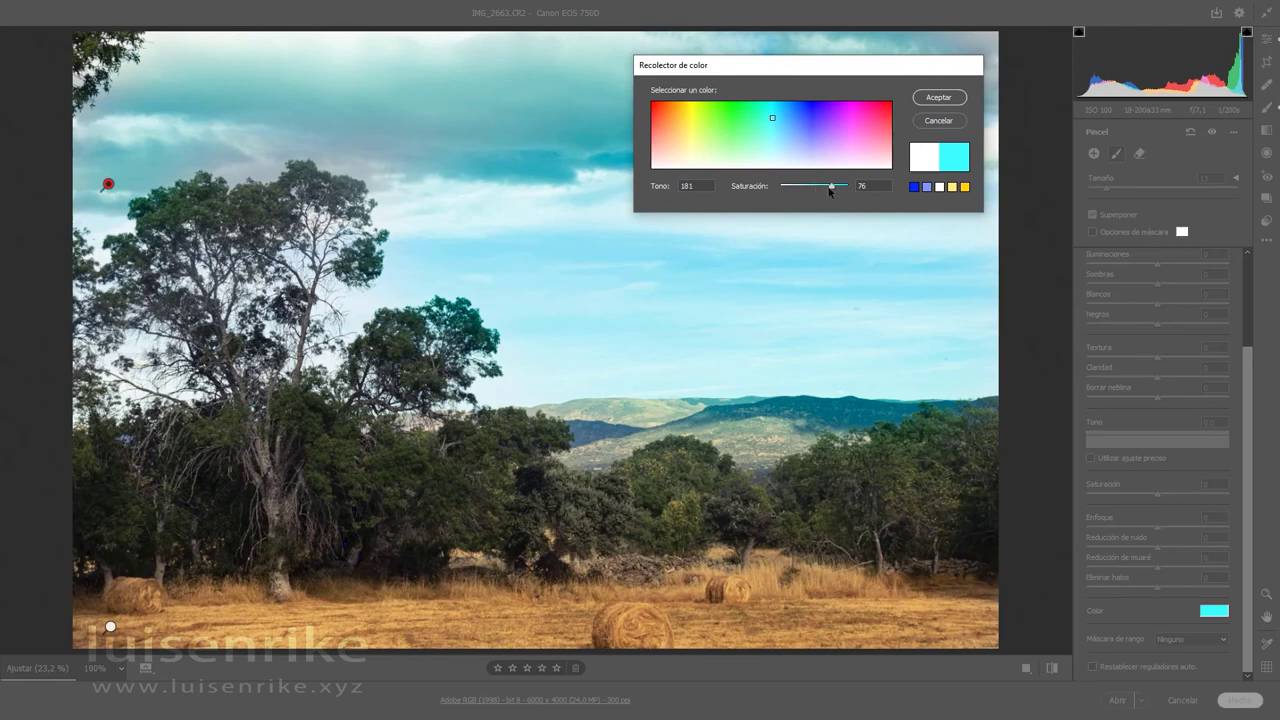
pyautogui.moveTo(831, 190); pyautogui.dragTo(805, 188)
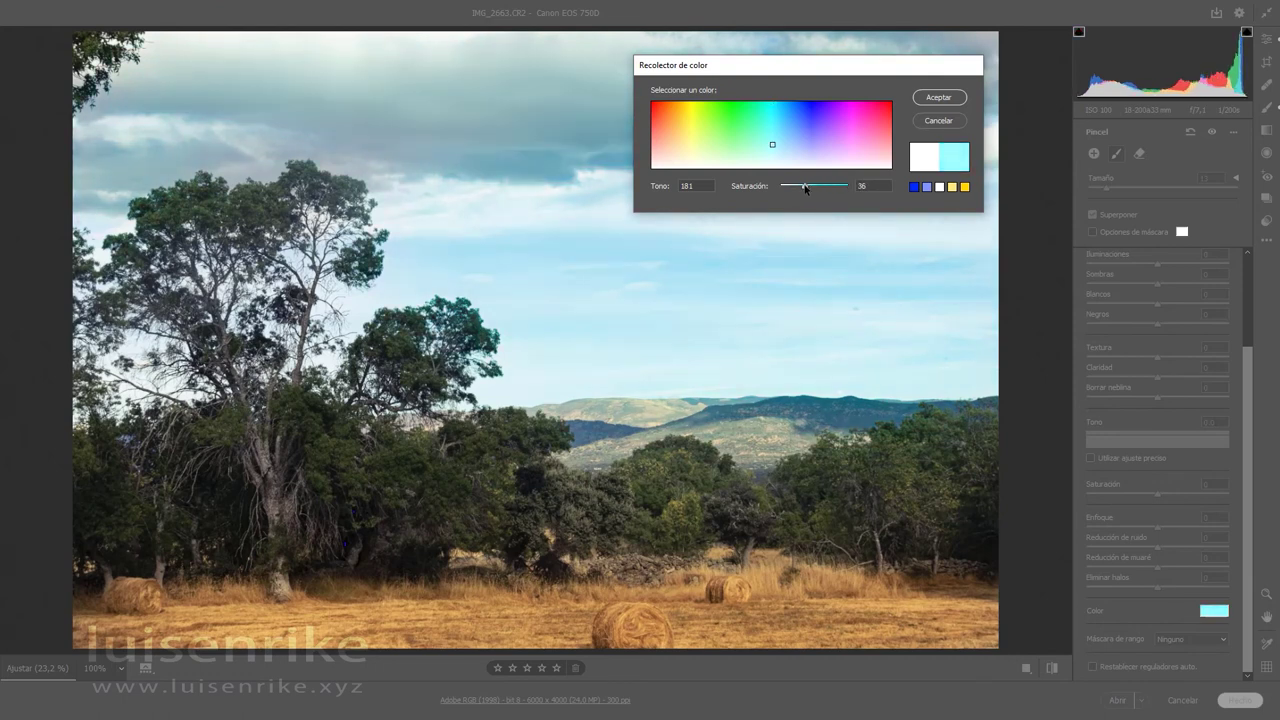
# Change the sky mask's tint to cyan with hue 179 and saturation 63, and compare the photo with and without the brush effect
pyautogui.click(737, 108)
pyautogui.click(665, 117)
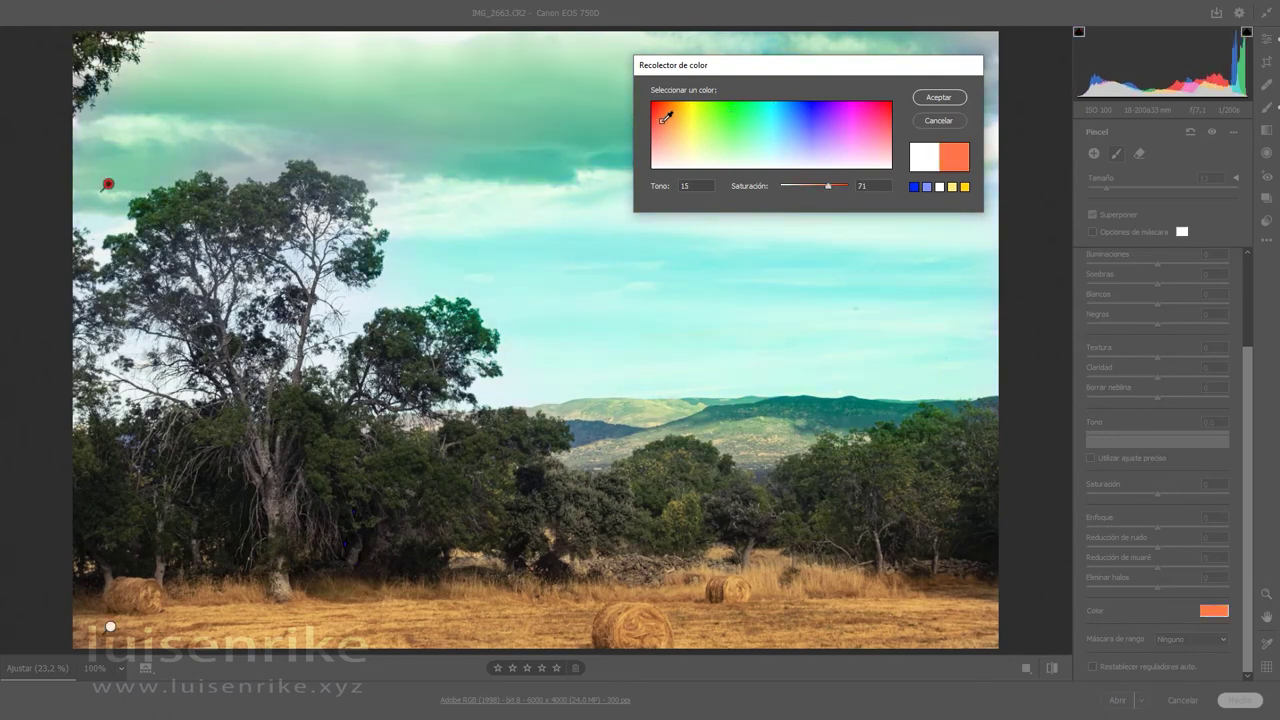
pyautogui.click(772, 120)
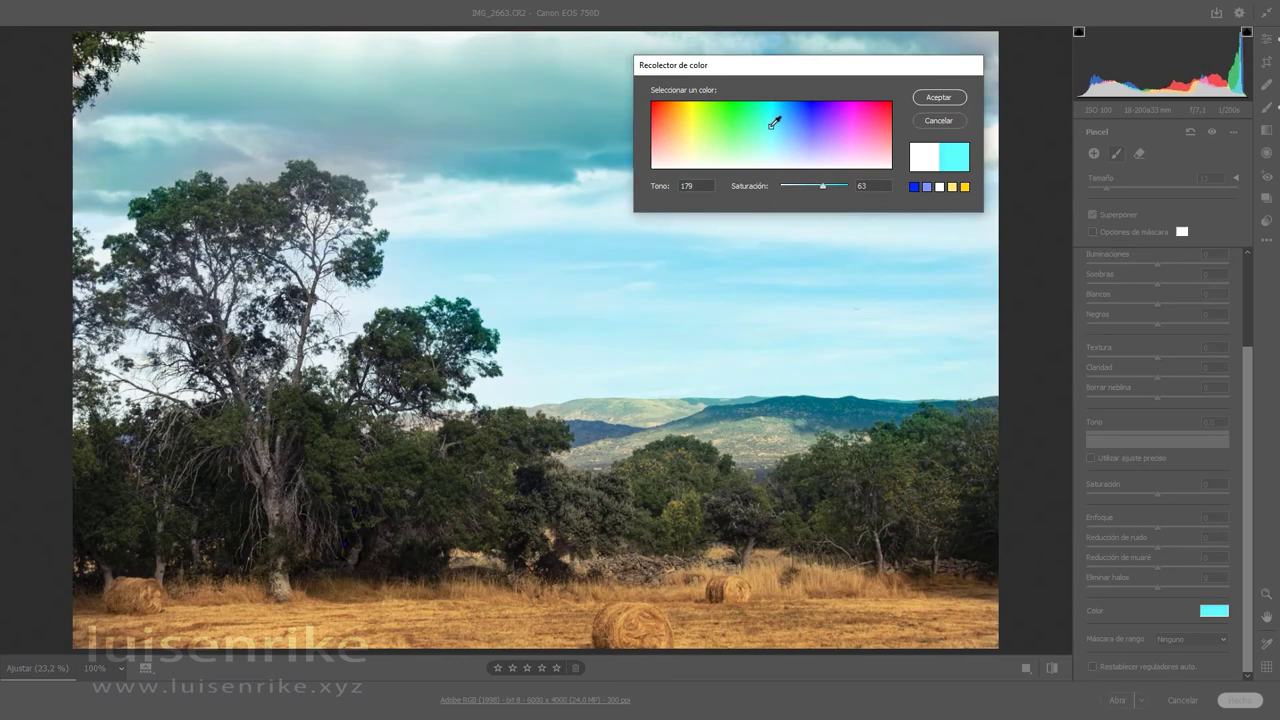
pyautogui.click(938, 98)
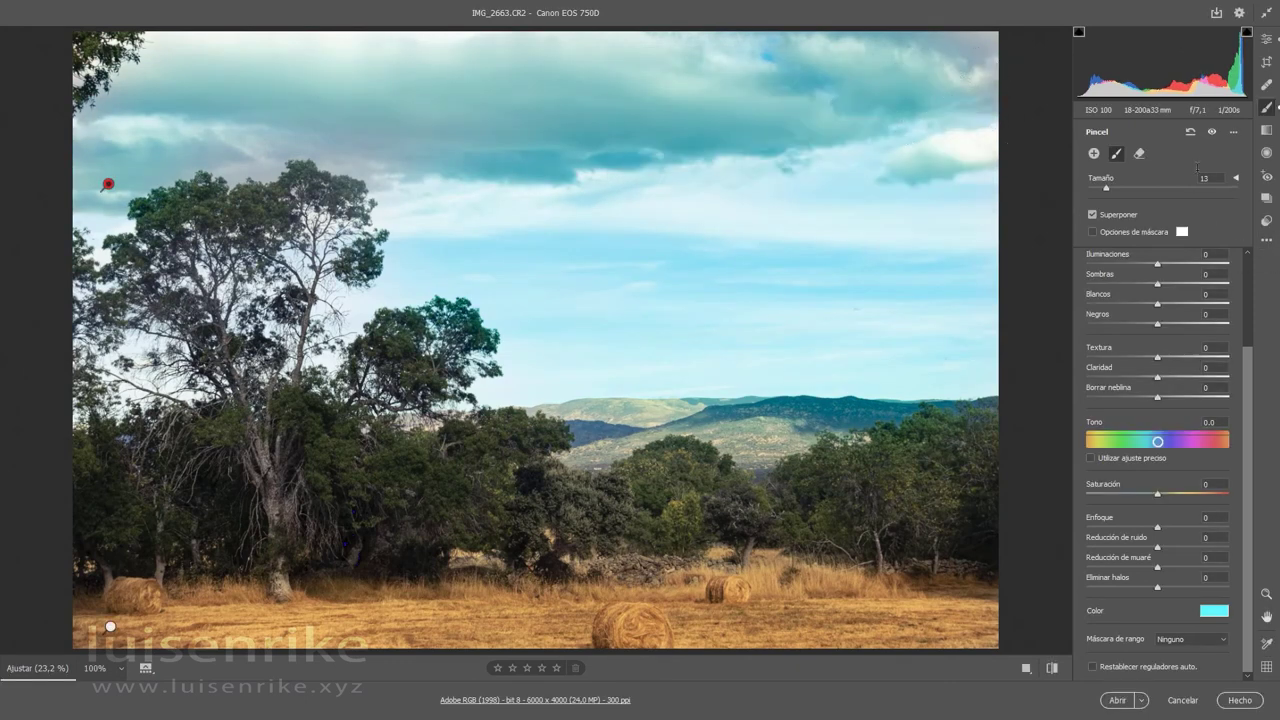
pyautogui.click(1212, 133)
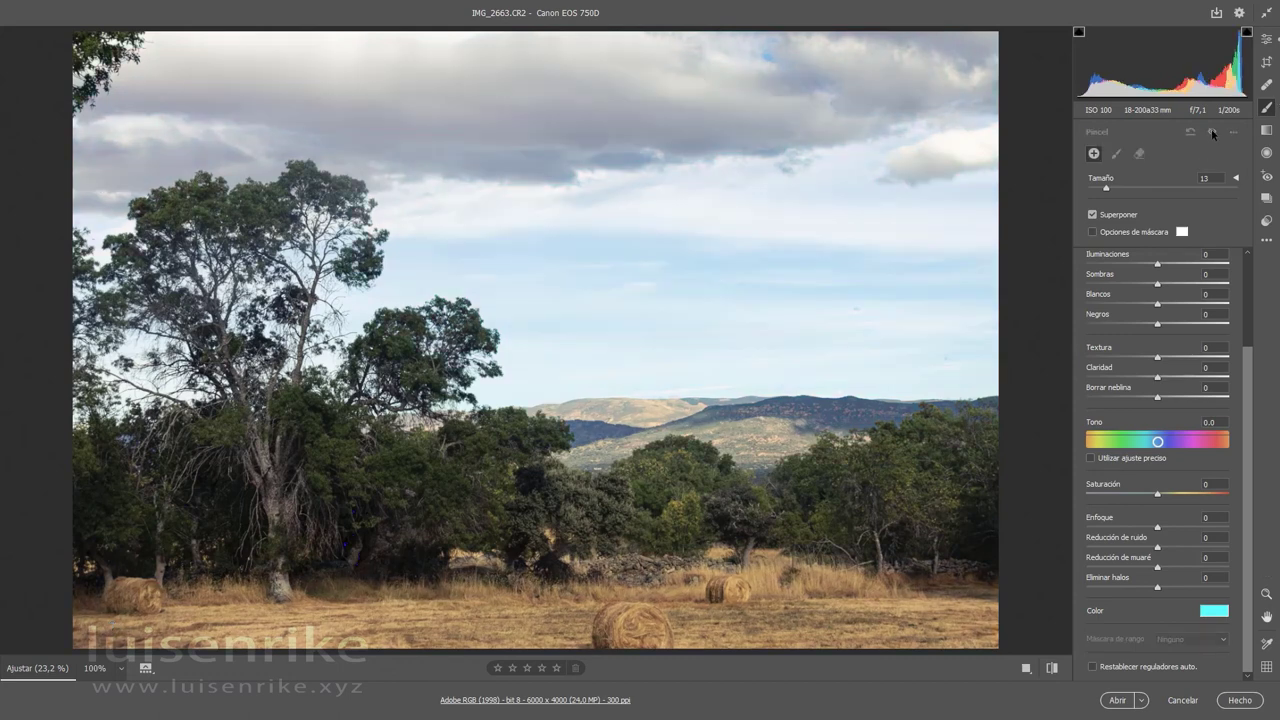
pyautogui.click(1212, 133)
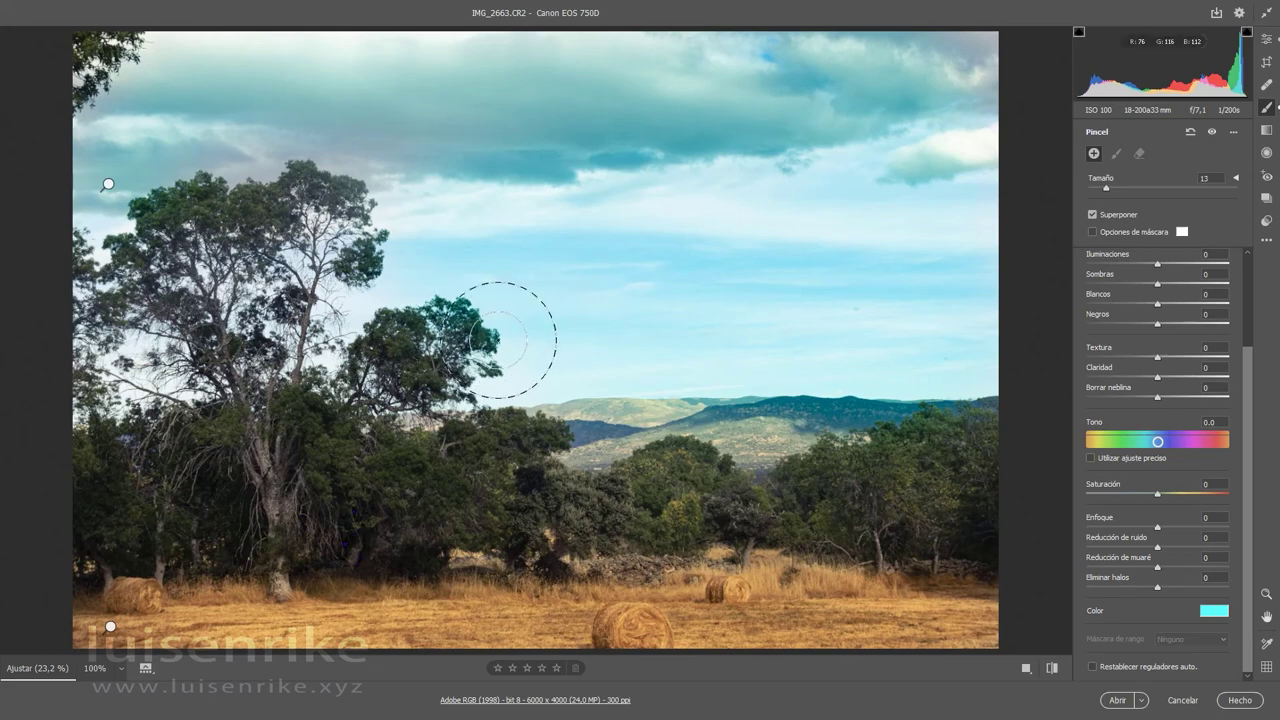
# Erase the sky mask from the foreground trees with a size 10 eraser, and open the developed photo for further editing
pyautogui.click(107, 185)
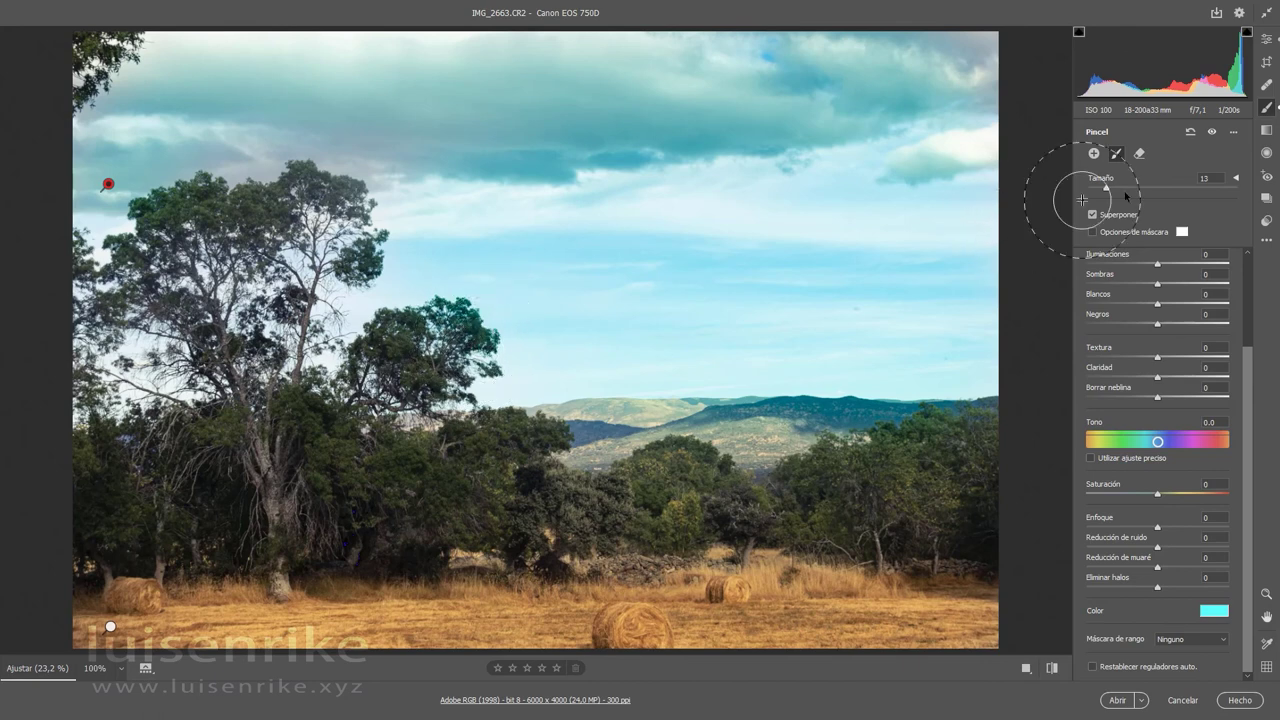
pyautogui.click(1139, 153)
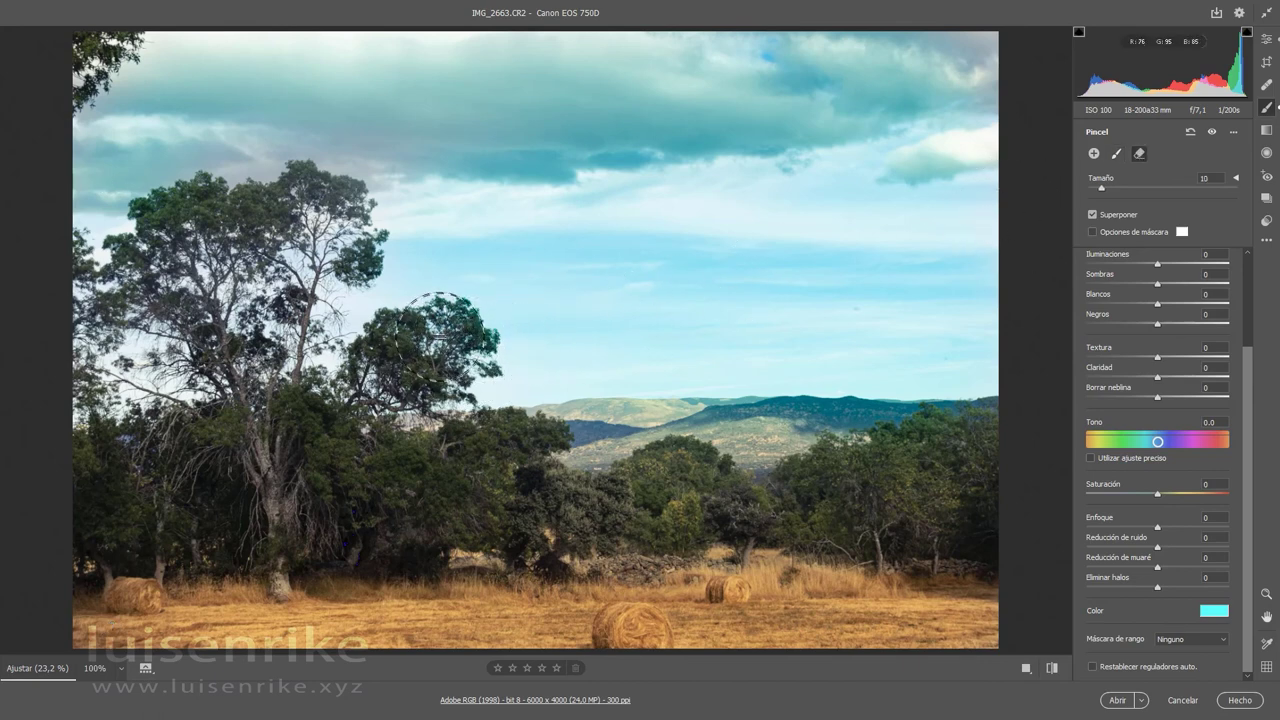
pyautogui.moveTo(455, 350); pyautogui.dragTo(476, 388)
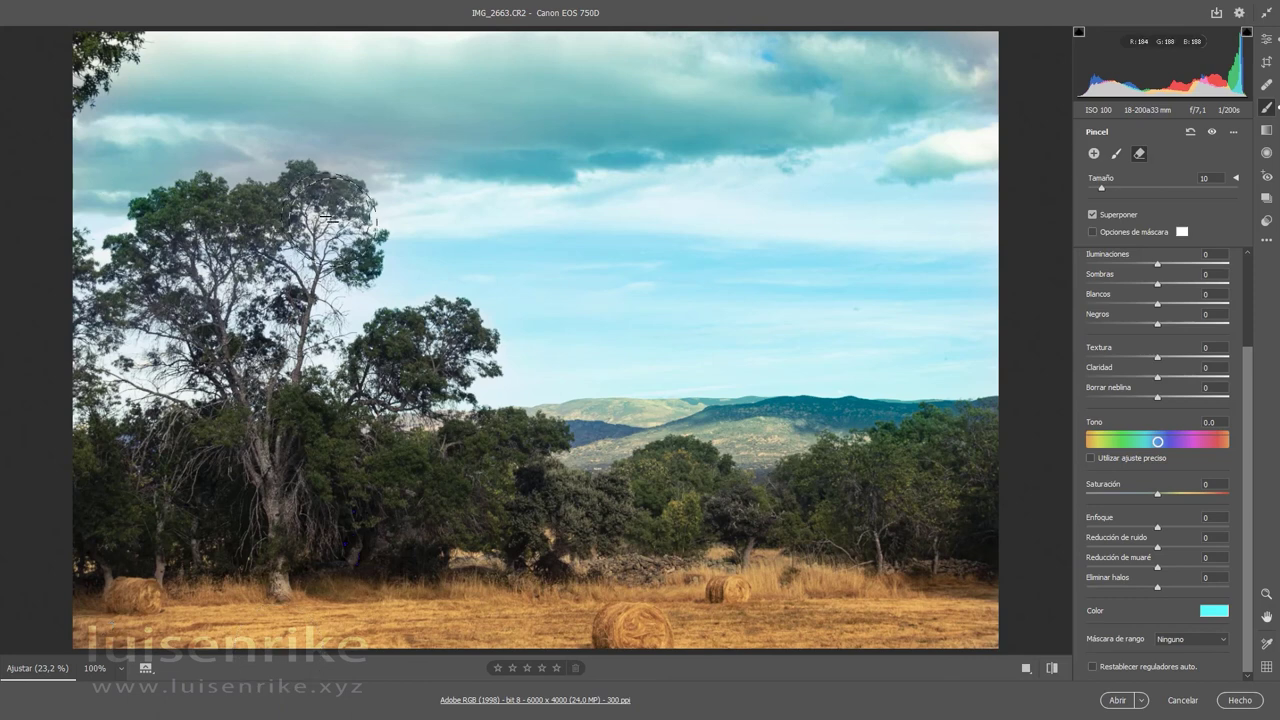
pyautogui.moveTo(150, 300); pyautogui.dragTo(140, 330)
pyautogui.moveTo(148, 442); pyautogui.dragTo(150, 452)
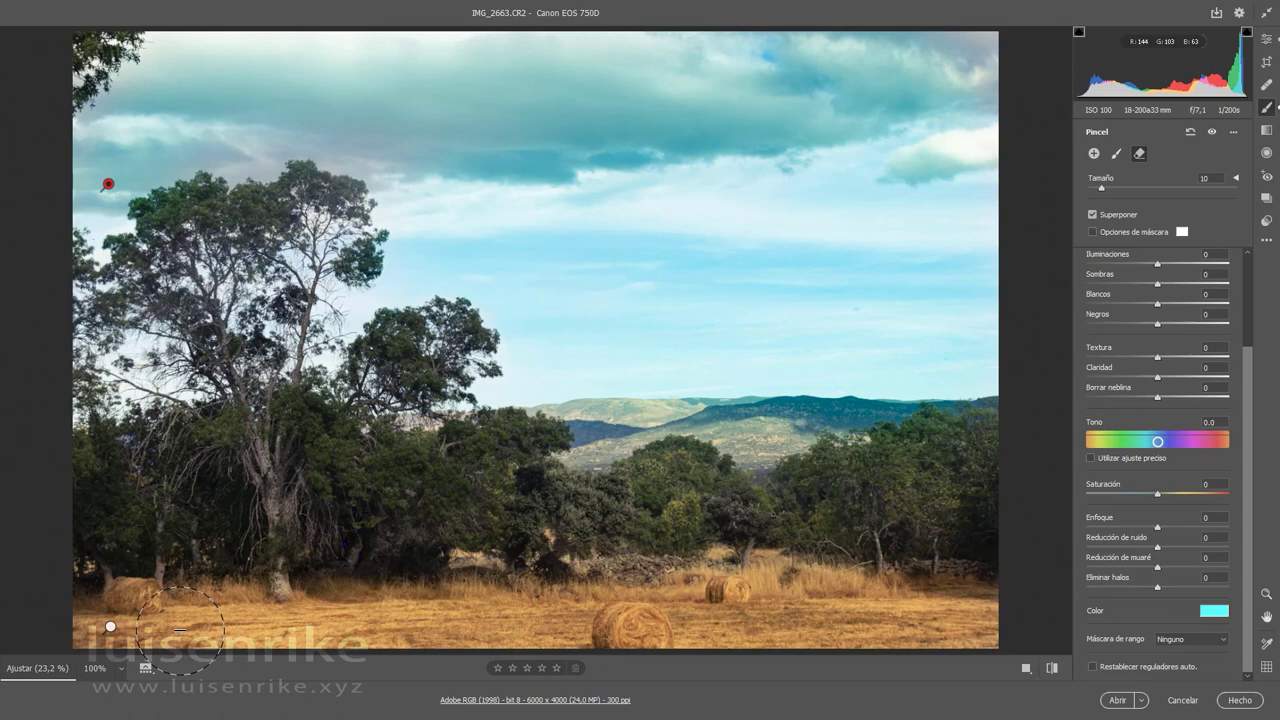
pyautogui.click(1110, 701)
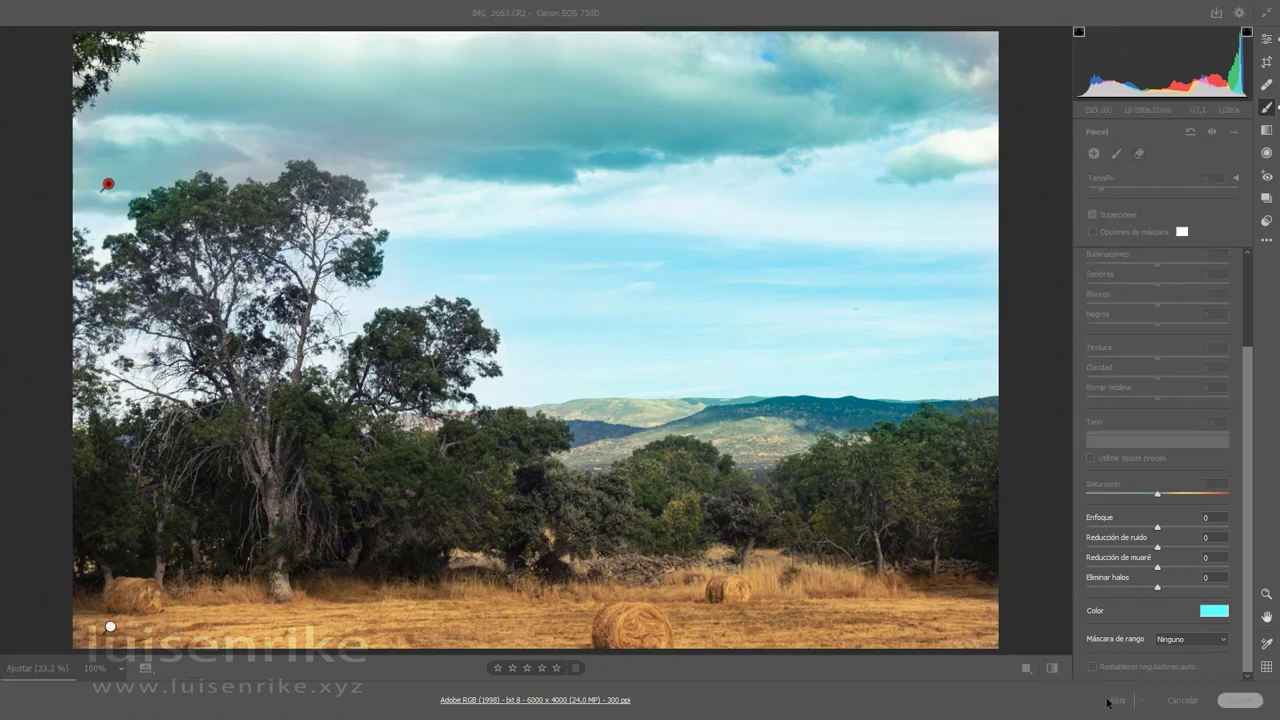